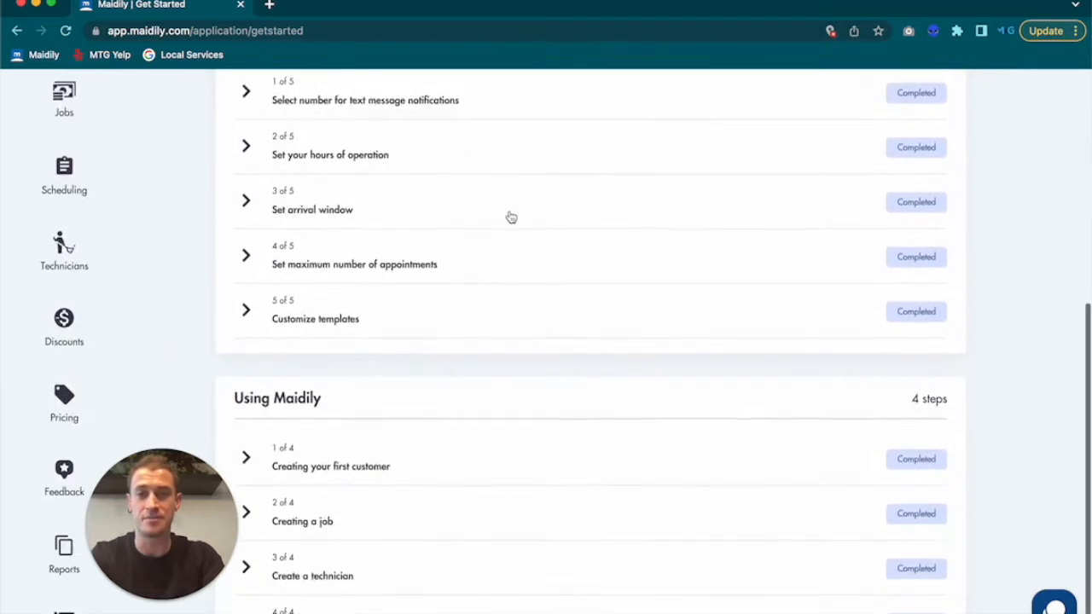
Step: Open the Technicians page from the Getting Started overview and bring up a blank form for adding a technician
scroll(510, 217, "up", 5)
scroll(510, 217, "up", 1)
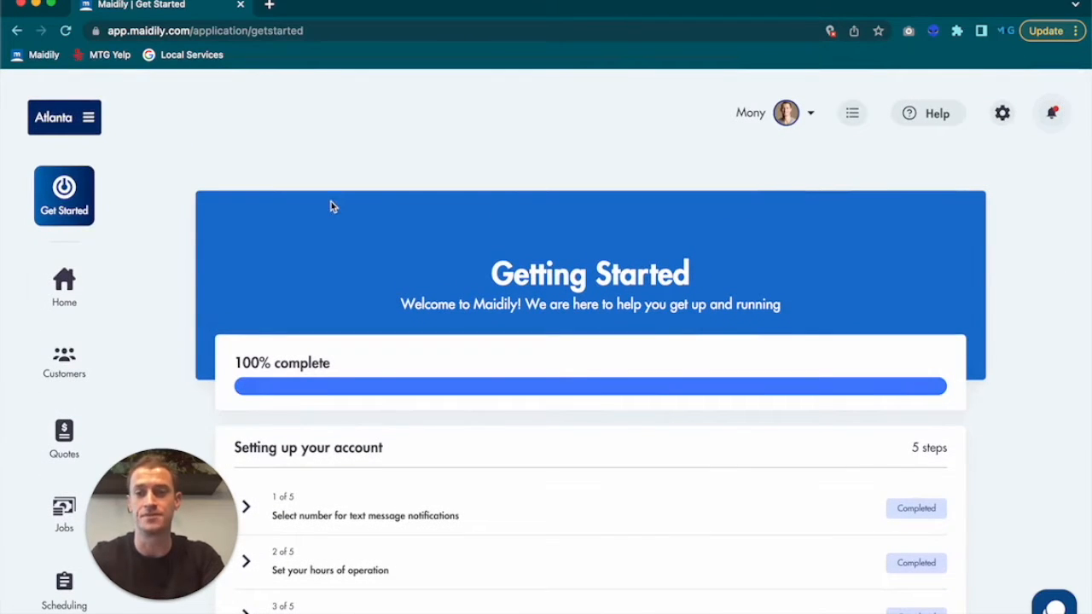
scroll(169, 224, "down", 3)
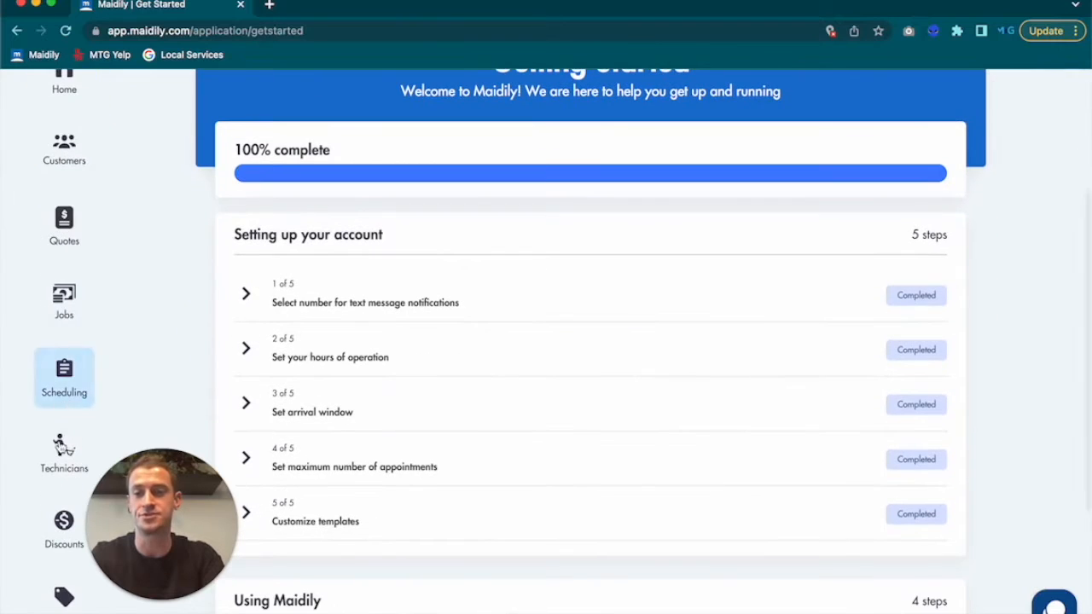
left_click(61, 450)
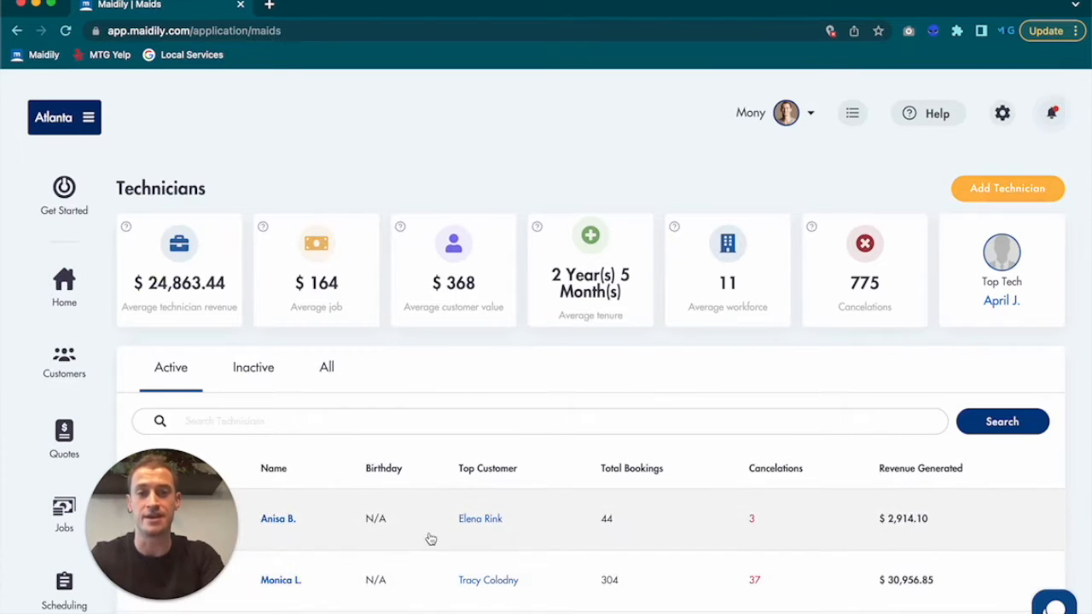
left_click(998, 190)
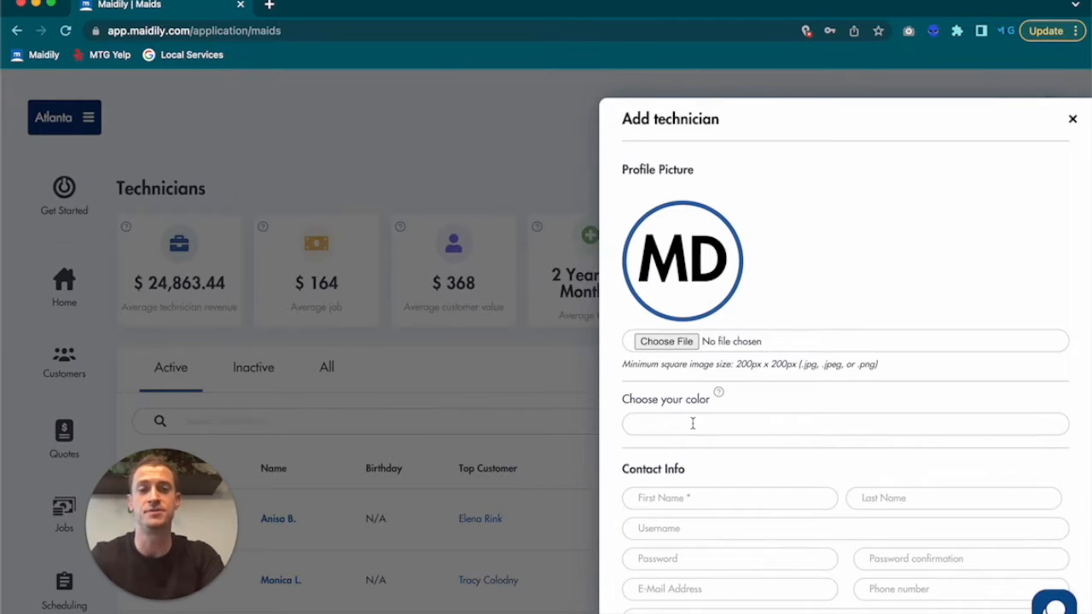
Step: Review the technician form's availability, optional details and payroll method choices, and close it without submitting
scroll(693, 423, "down", 10)
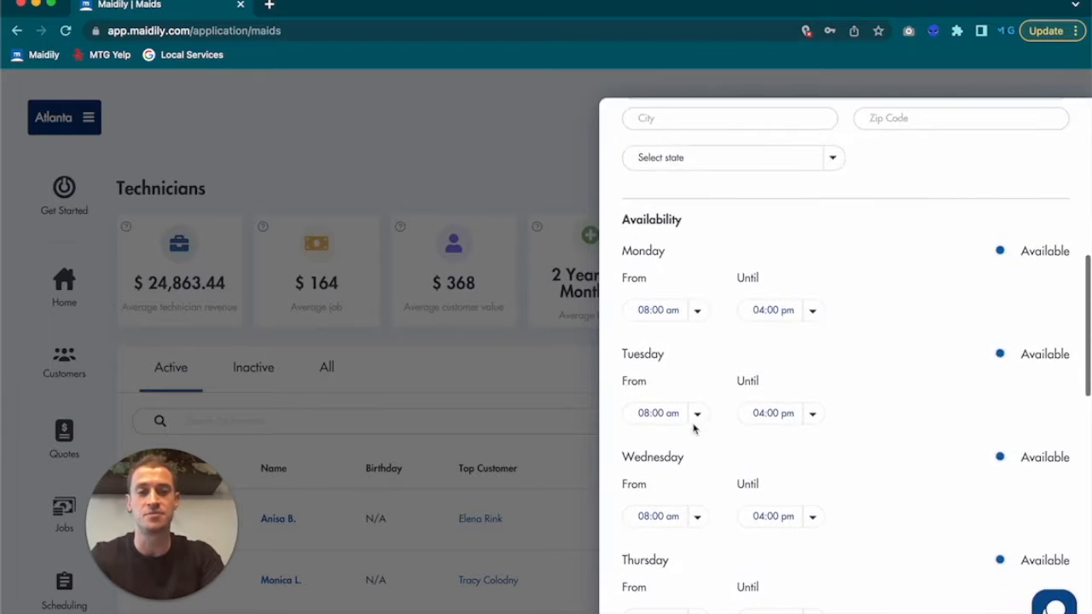
scroll(707, 276, "down", 5)
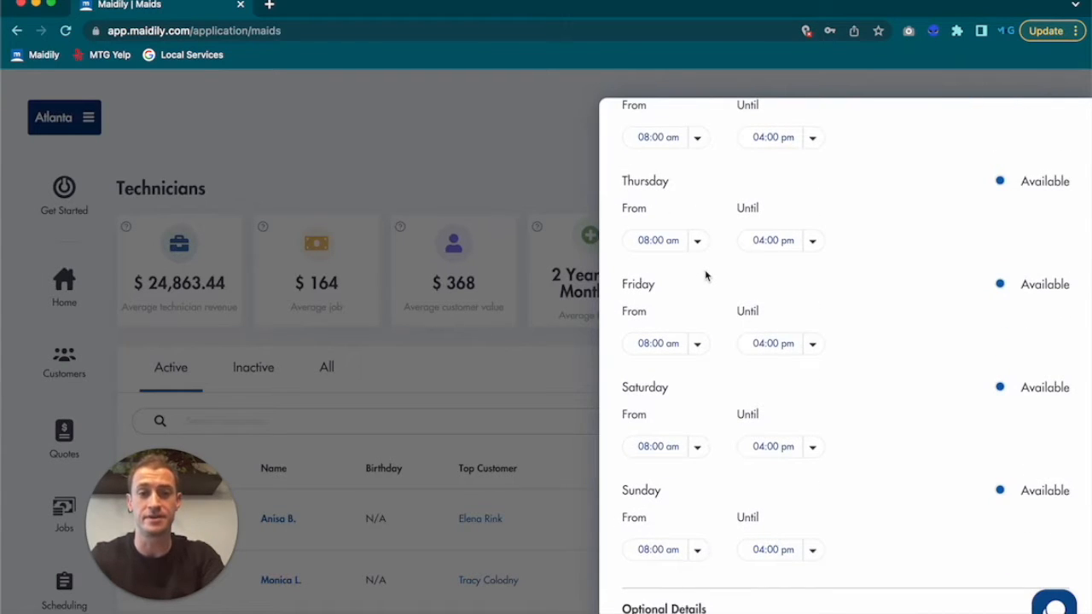
scroll(706, 275, "down", 3)
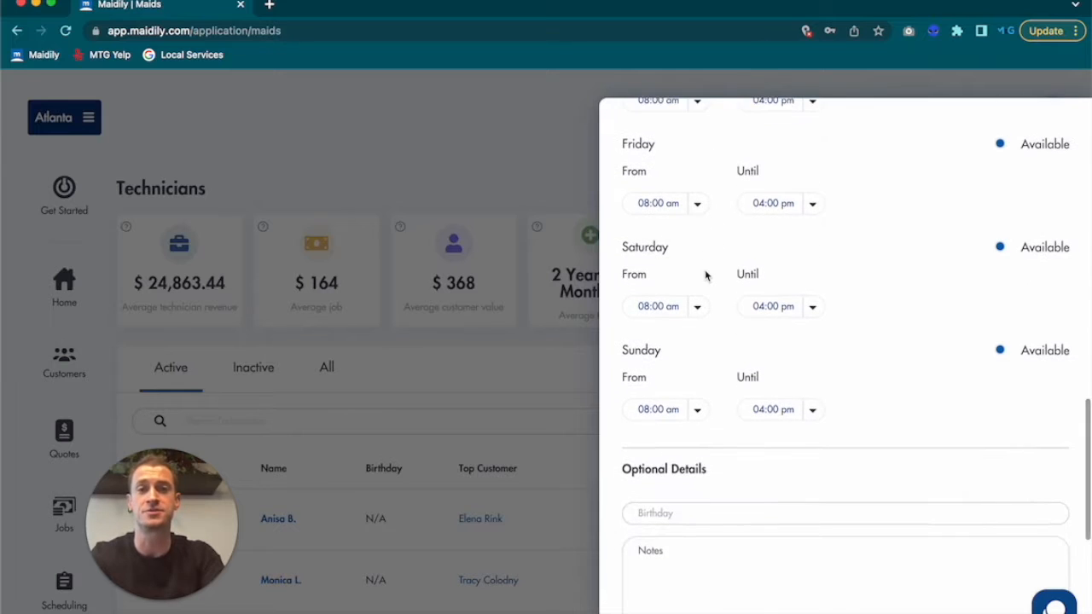
scroll(706, 275, "down", 4)
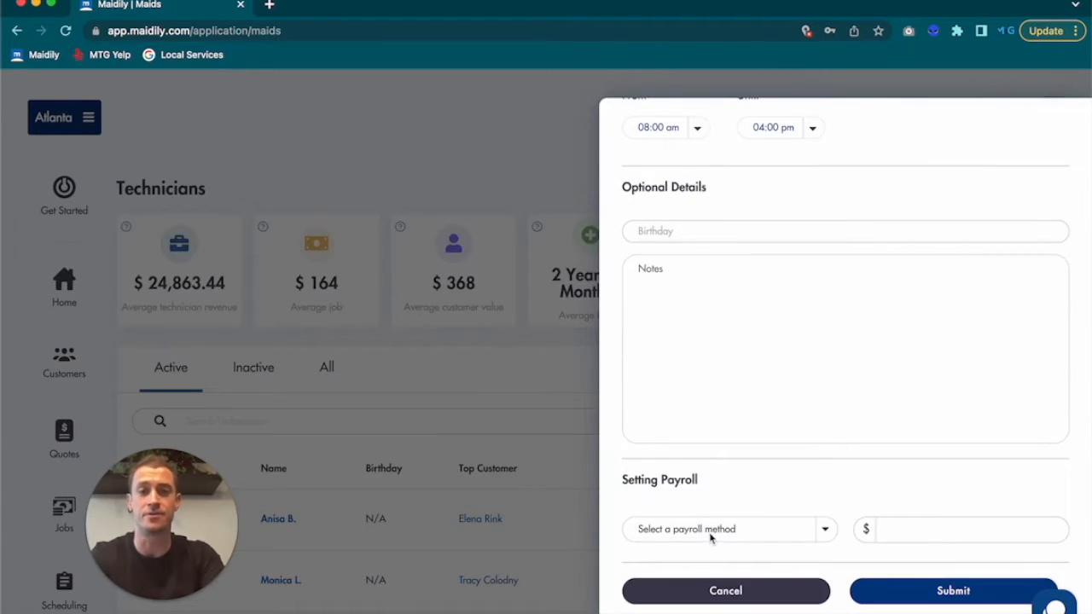
left_click(727, 531)
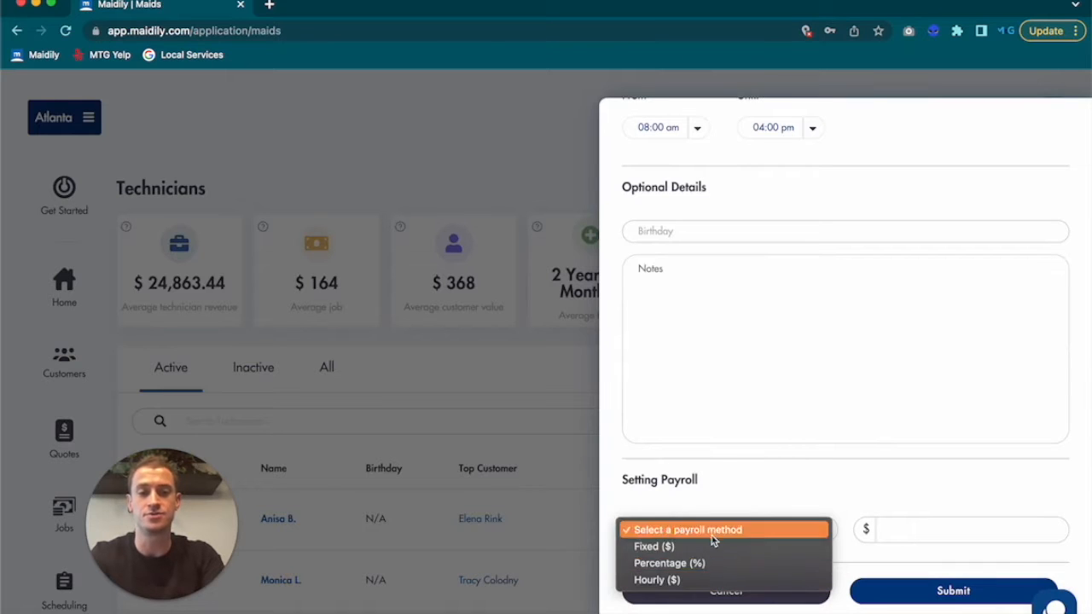
left_click(760, 499)
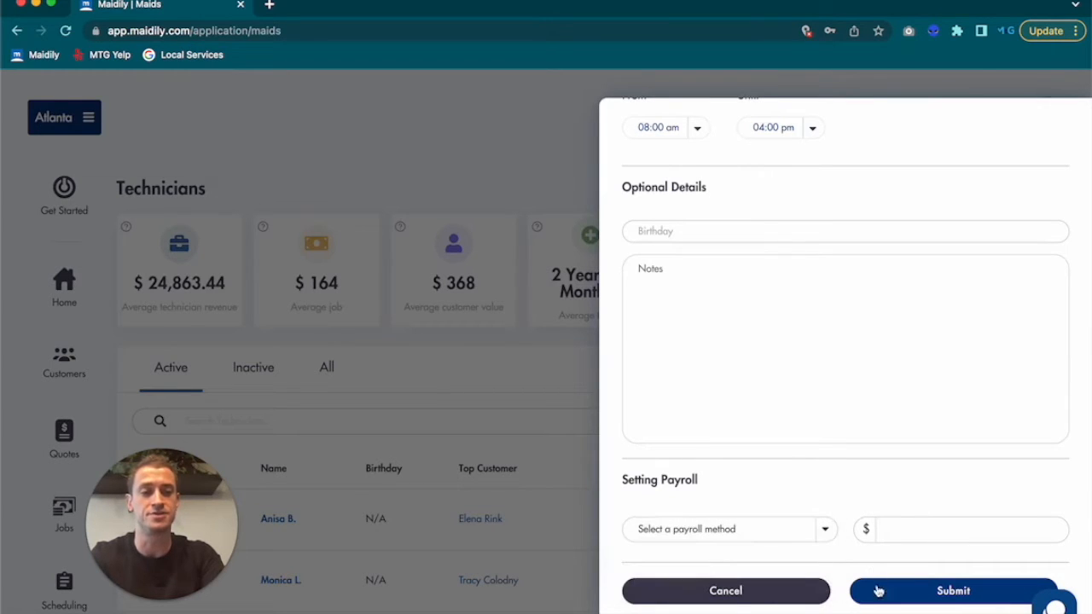
left_click(468, 372)
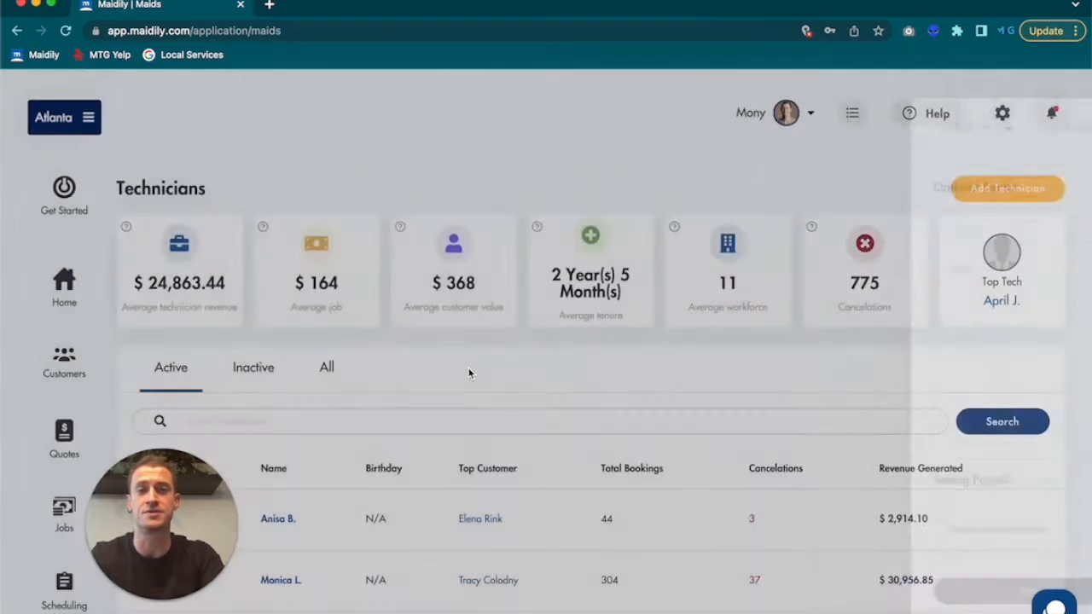
Step: Go to the Customers page, look over the customer list and open a blank form for a new customer
scroll(468, 373, "down", 1)
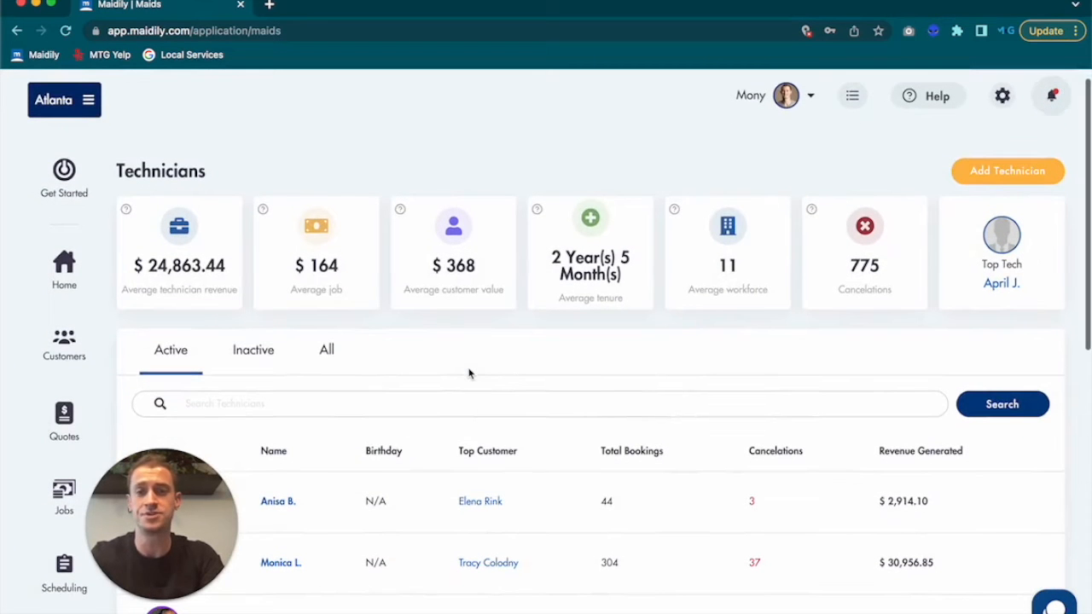
left_click(64, 348)
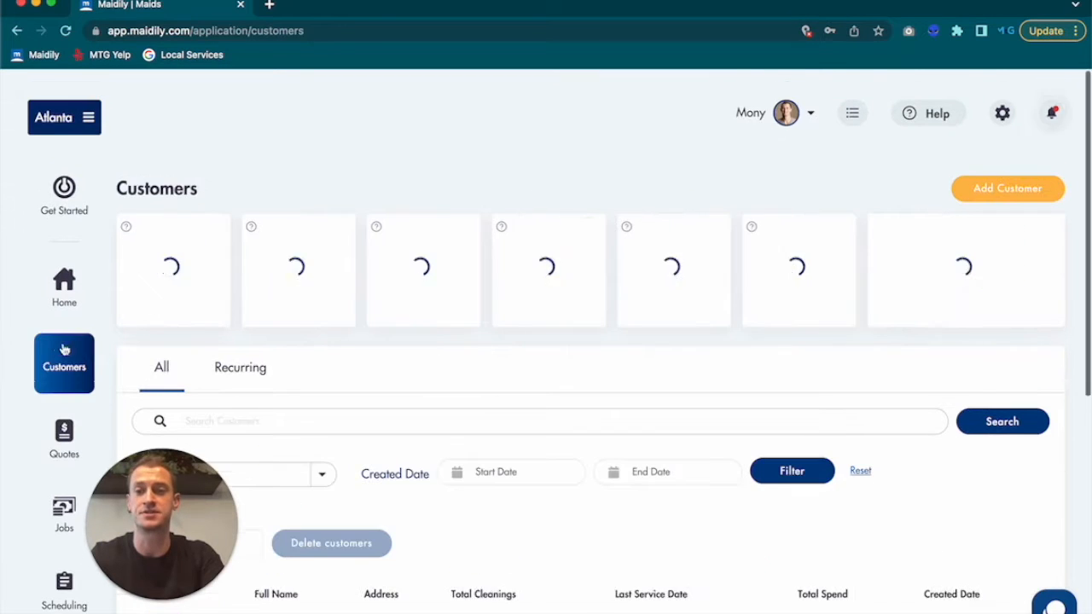
scroll(435, 352, "down", 3)
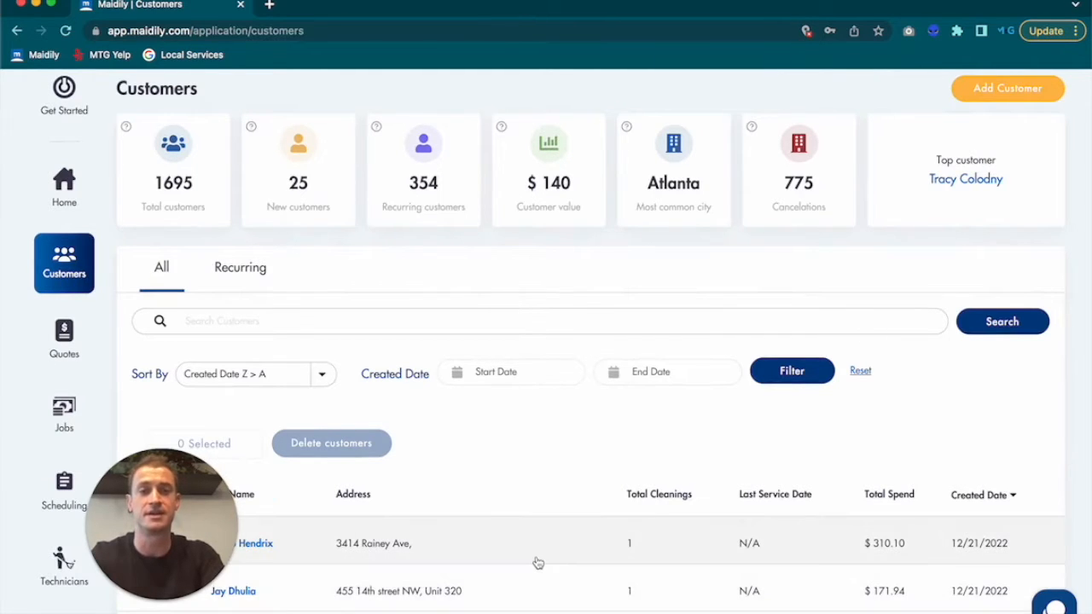
scroll(535, 560, "up", 3)
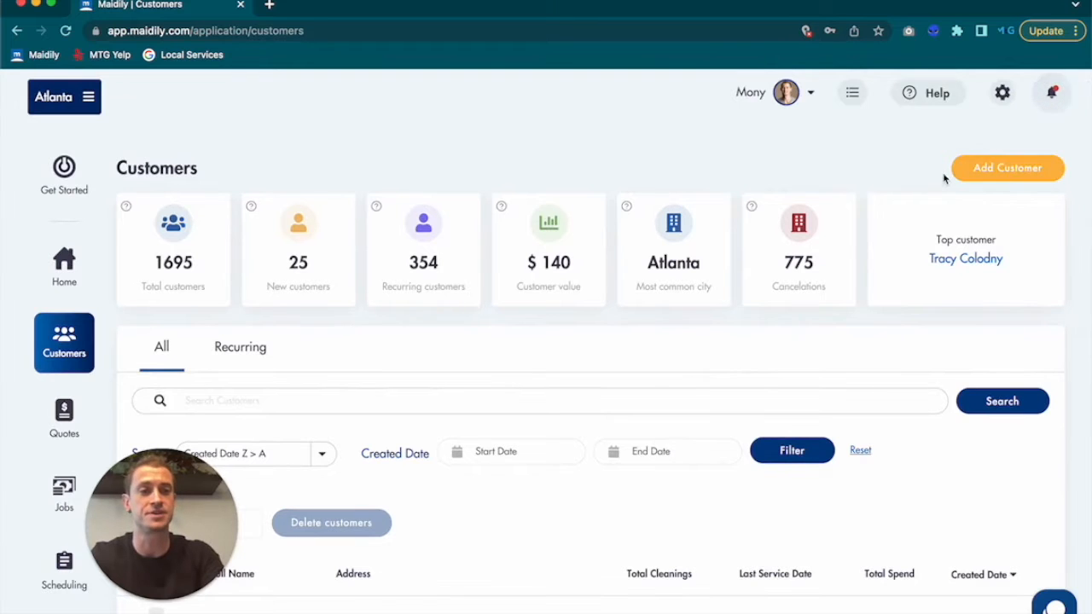
left_click(994, 172)
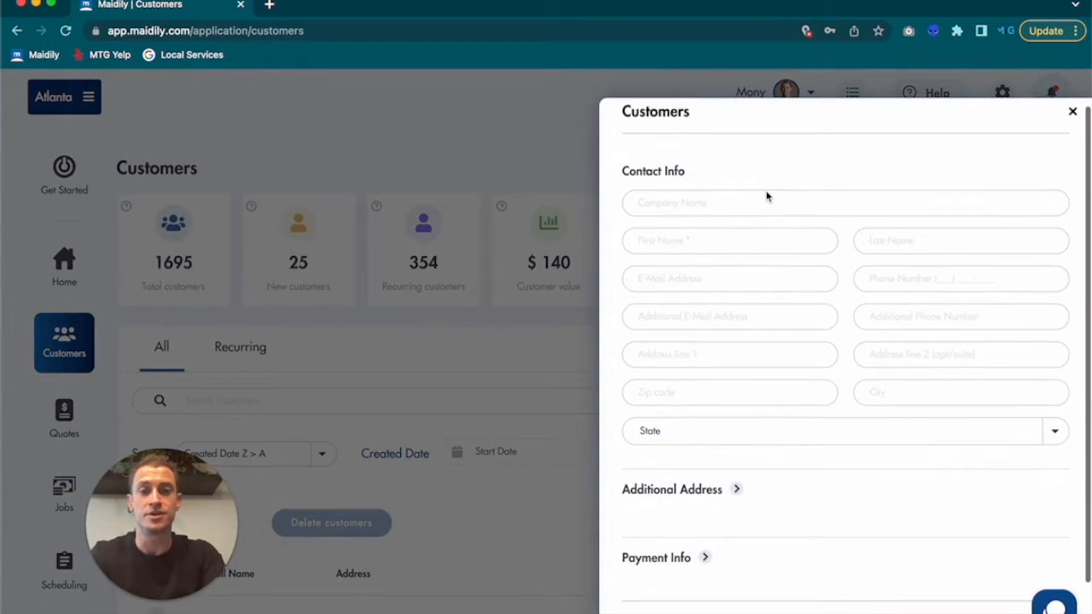
Step: Review the new customer form's contact fields, expand its payment information section, and leave the form
scroll(749, 202, "down", 1)
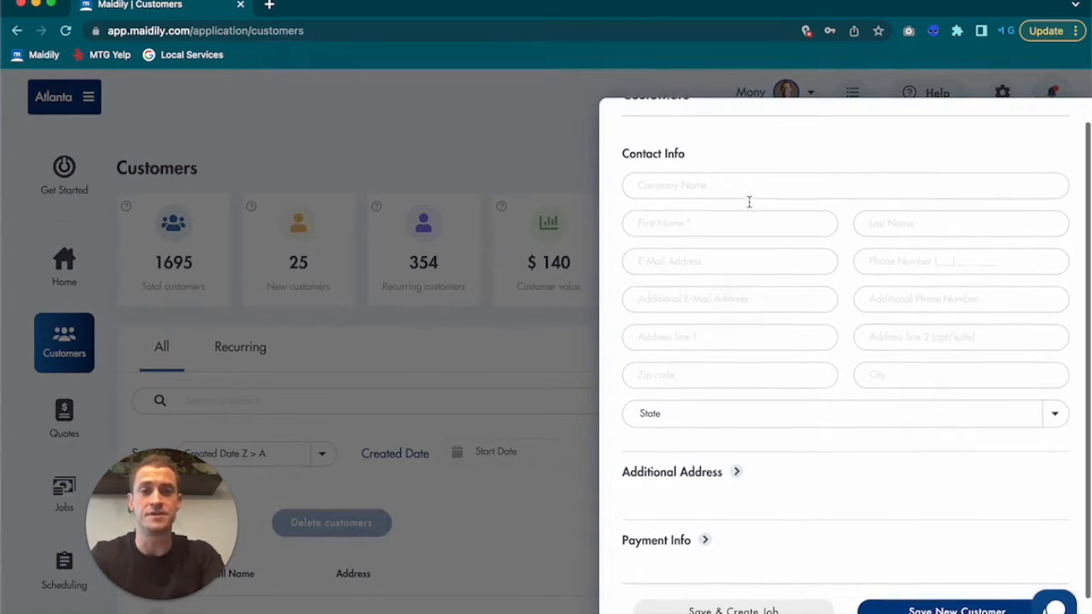
scroll(748, 202, "down", 1)
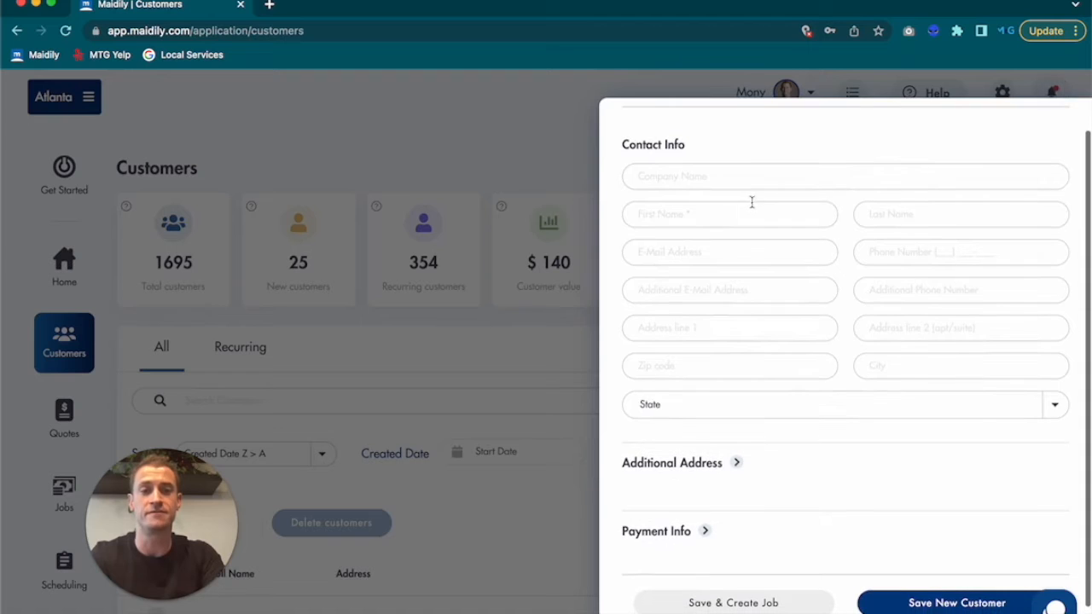
left_click(697, 215)
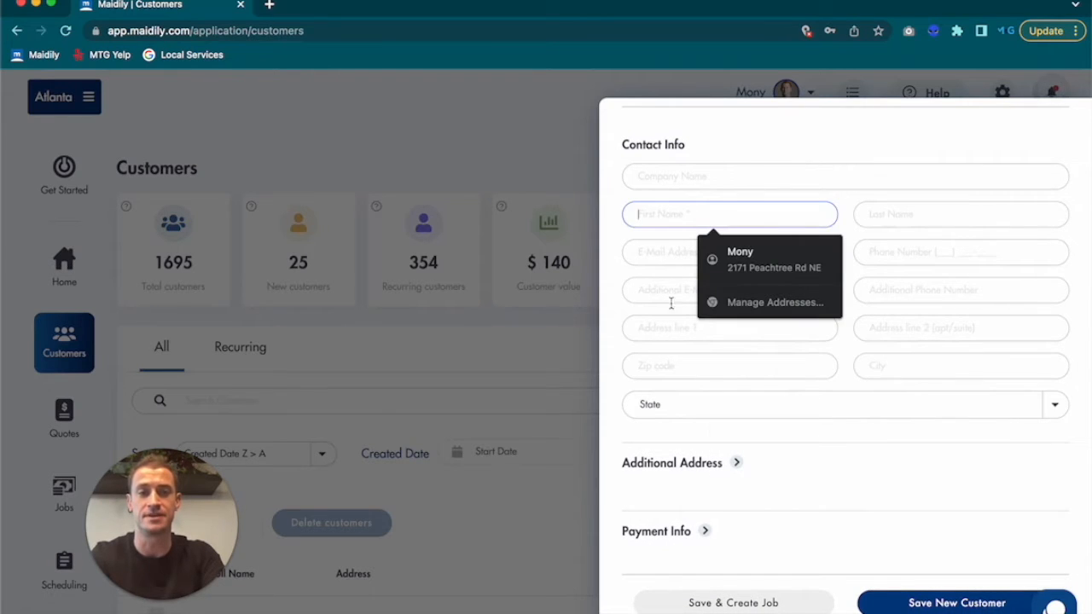
scroll(714, 432, "down", 1)
left_click(816, 443)
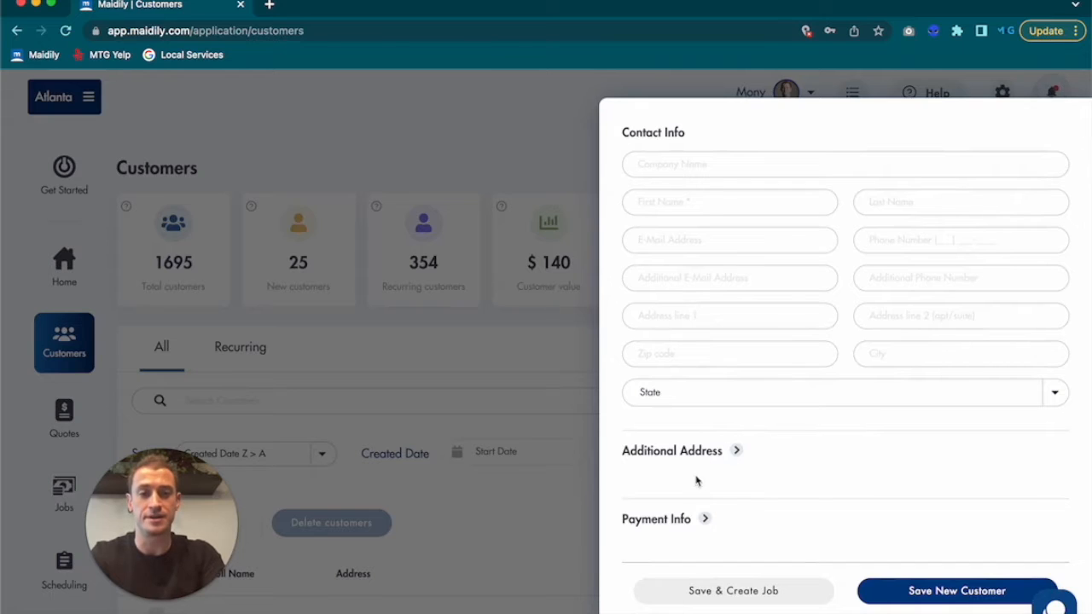
left_click(692, 522)
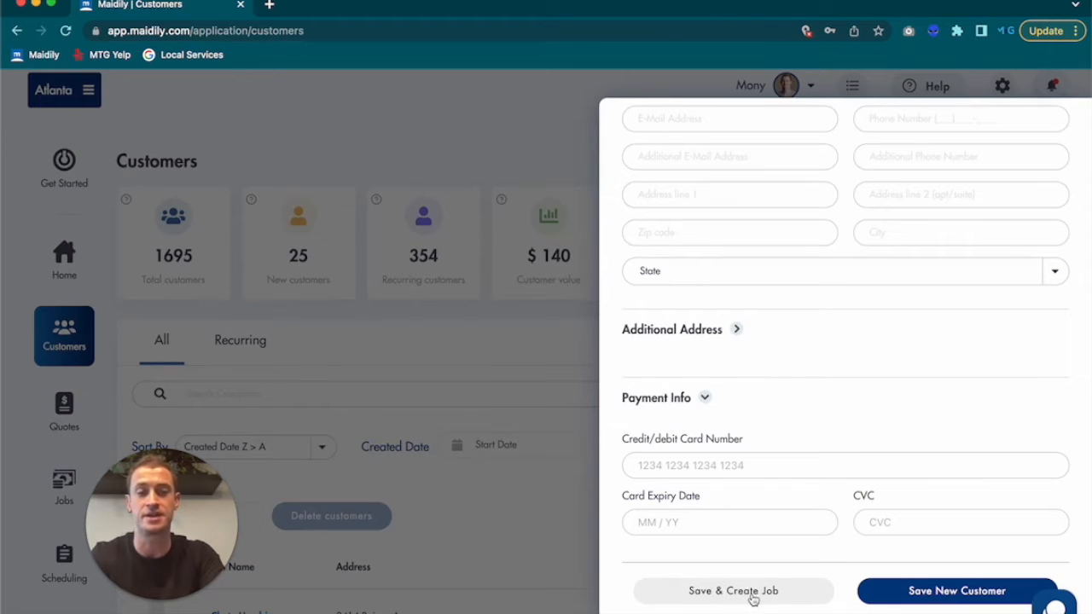
left_click(914, 585)
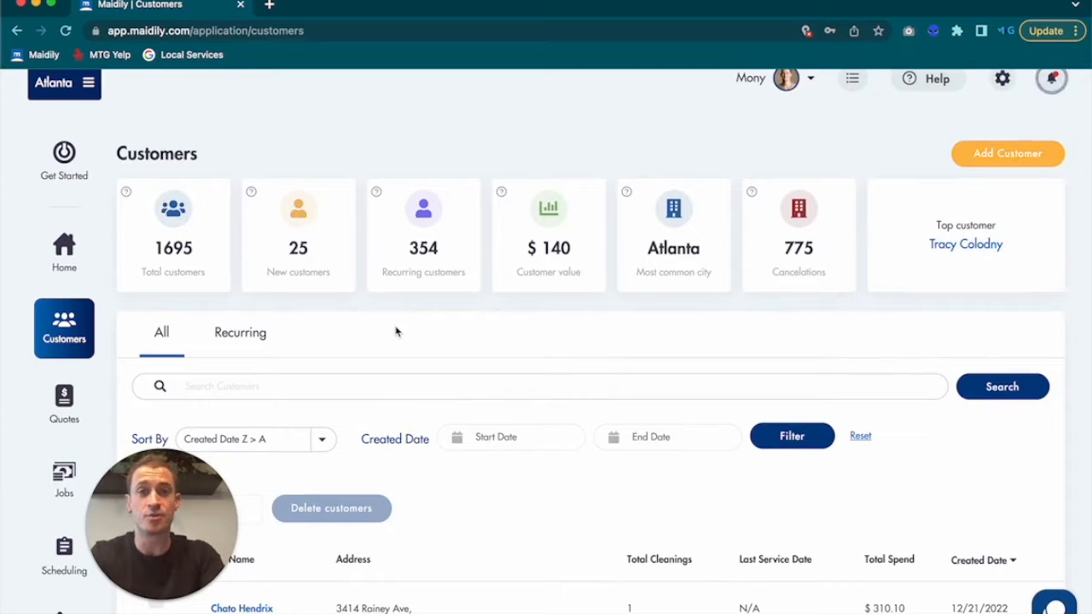
Step: Go to the Jobs page and open a blank form for adding a job
left_click(60, 477)
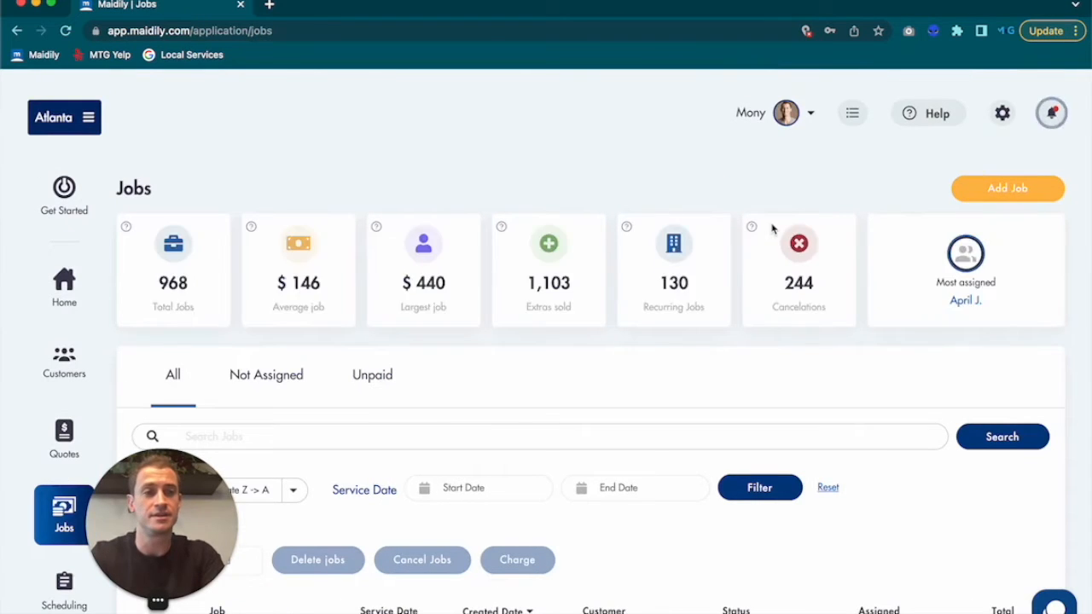
scroll(772, 229, "down", 1)
left_click(1013, 145)
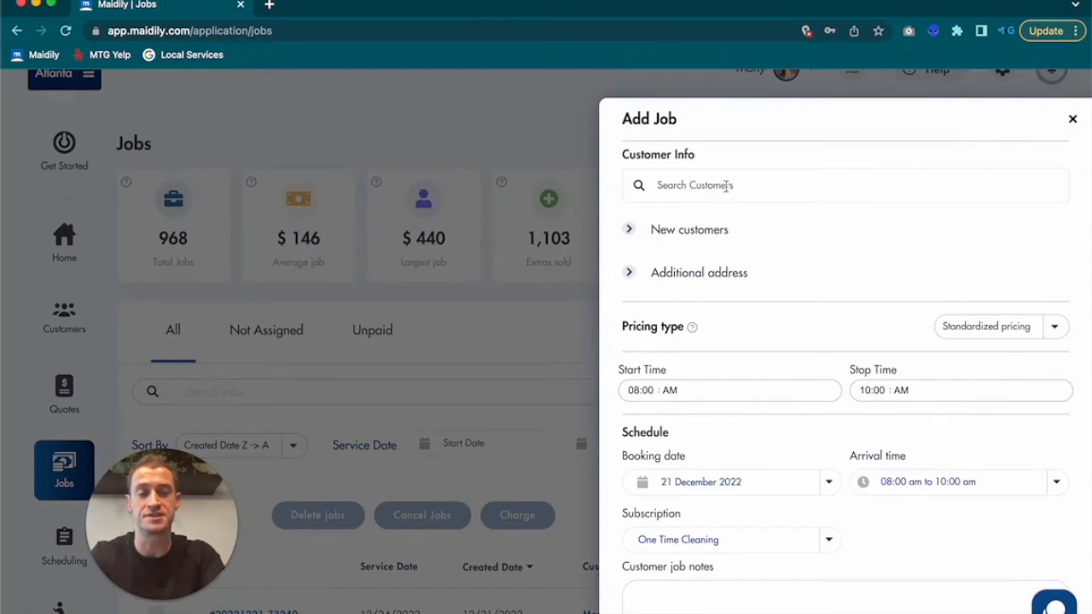
Step: Expand the new customer section of the job form to view its fields, and collapse it again
left_click(630, 233)
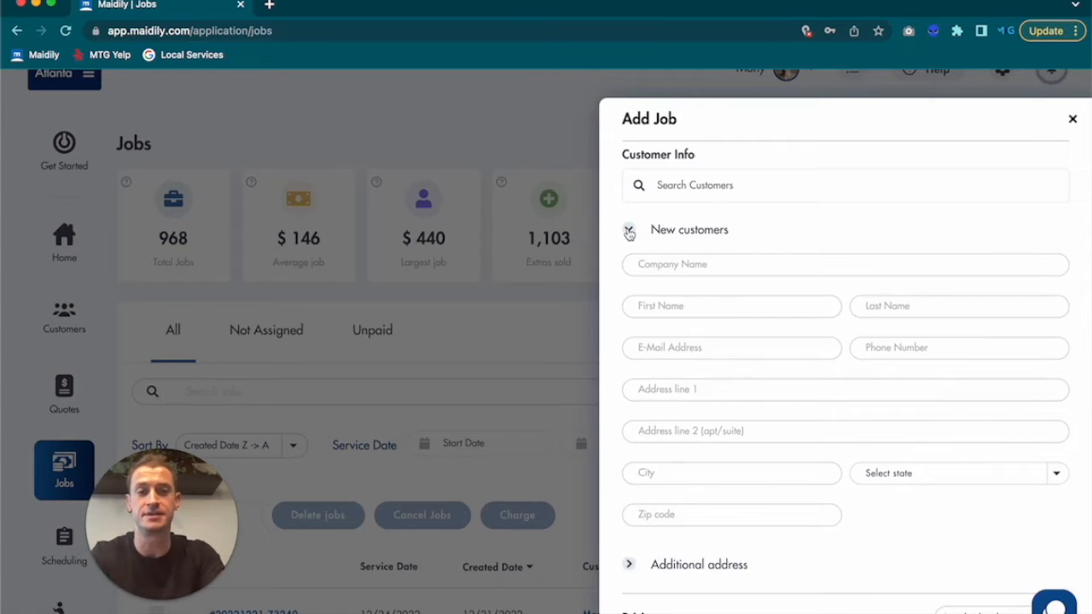
left_click(630, 232)
scroll(672, 285, "down", 1)
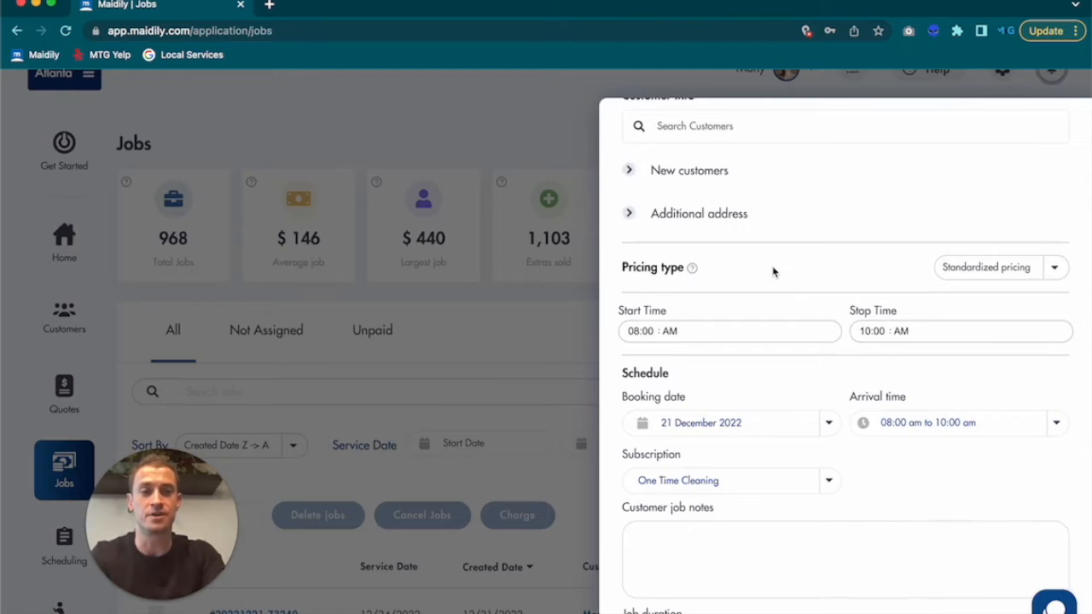
Step: Examine the job's pricing type and cleaning subscription options, keeping Standardized pricing and One Time Cleaning
scroll(772, 270, "down", 1)
mouse_move(682, 241)
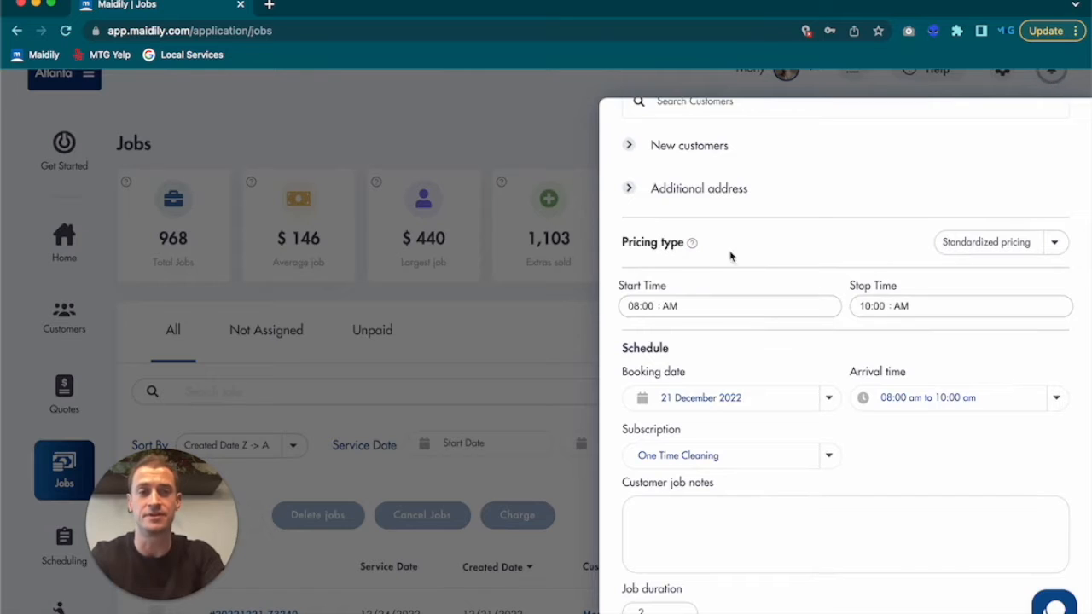
left_click(972, 244)
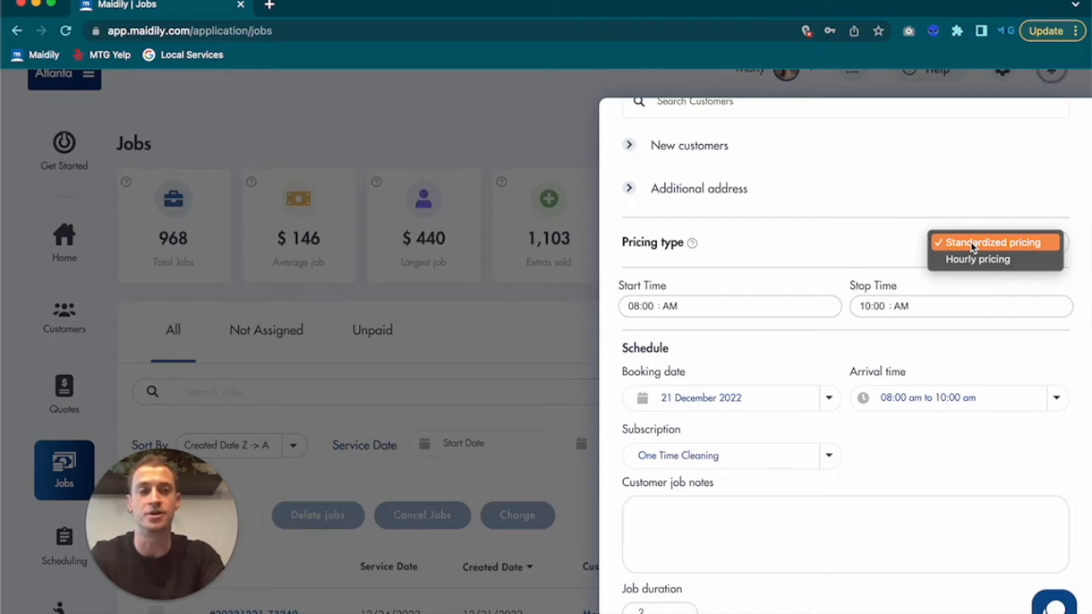
left_click(871, 245)
scroll(871, 245, "down", 3)
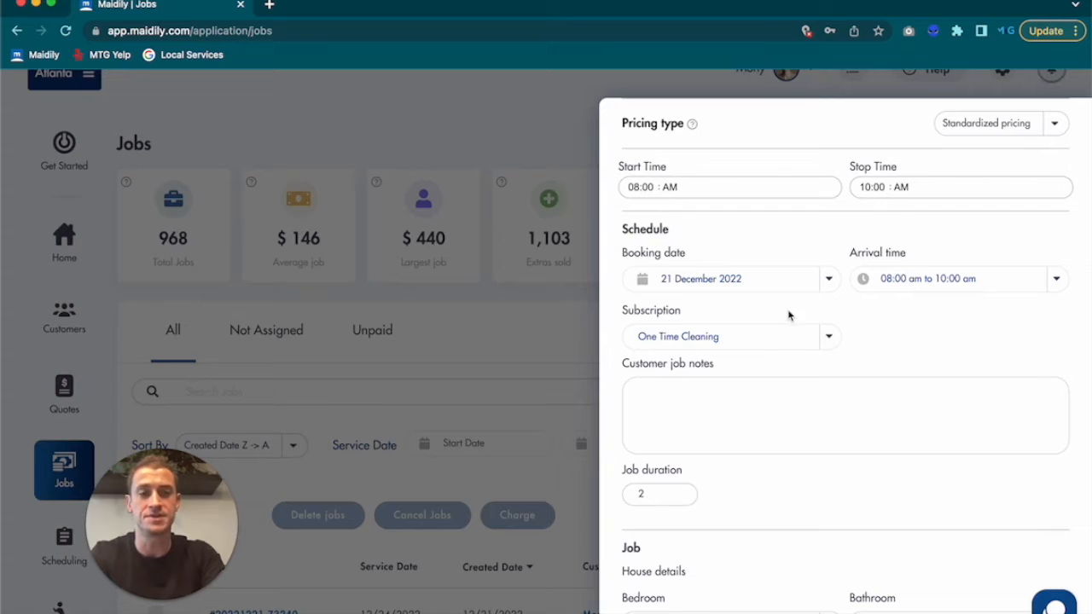
left_click(679, 338)
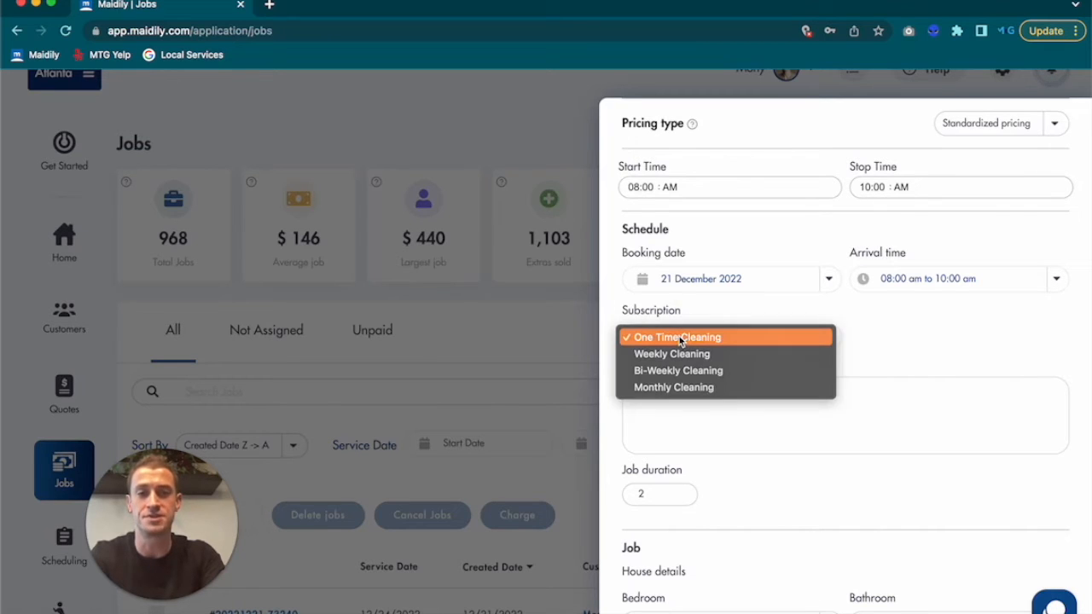
left_click(916, 334)
Step: Examine the job form's house details, service type and extras, and continue to its price totals
scroll(916, 334, "down", 5)
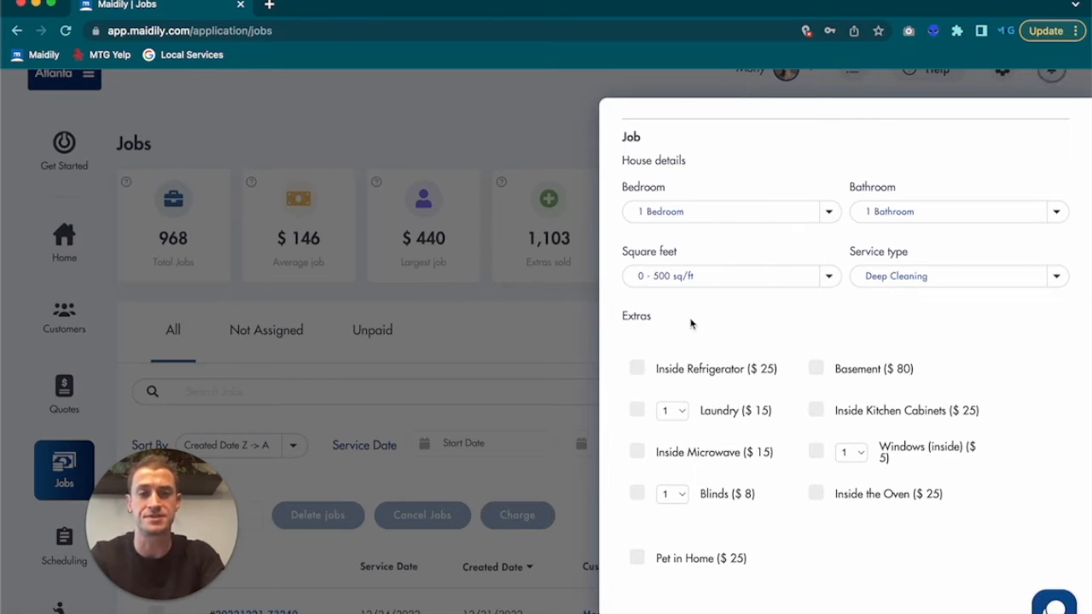
left_click_drag(625, 317, 660, 319)
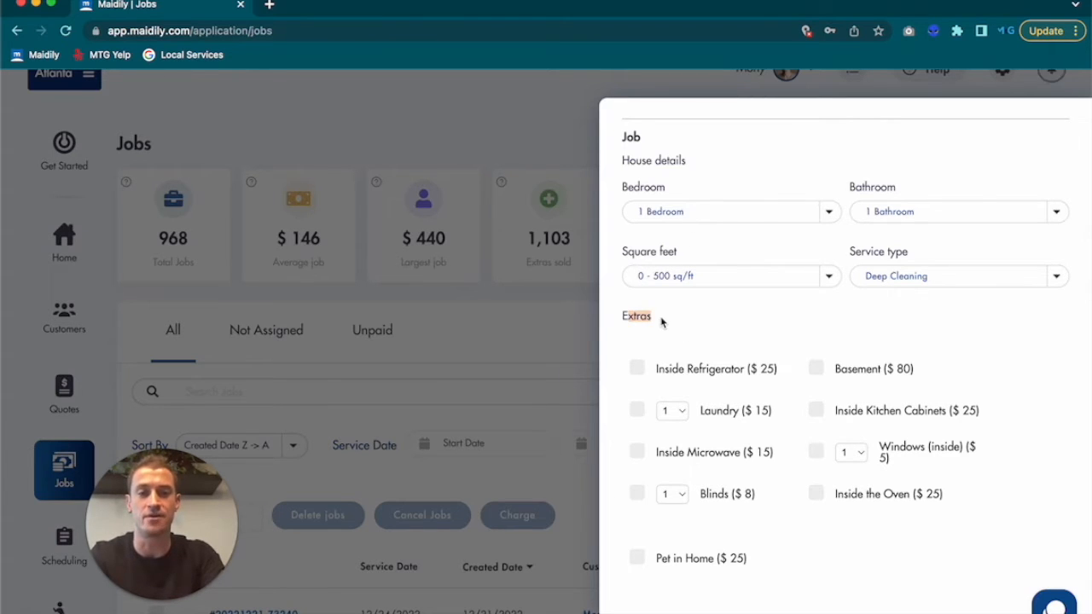
scroll(661, 320, "down", 3)
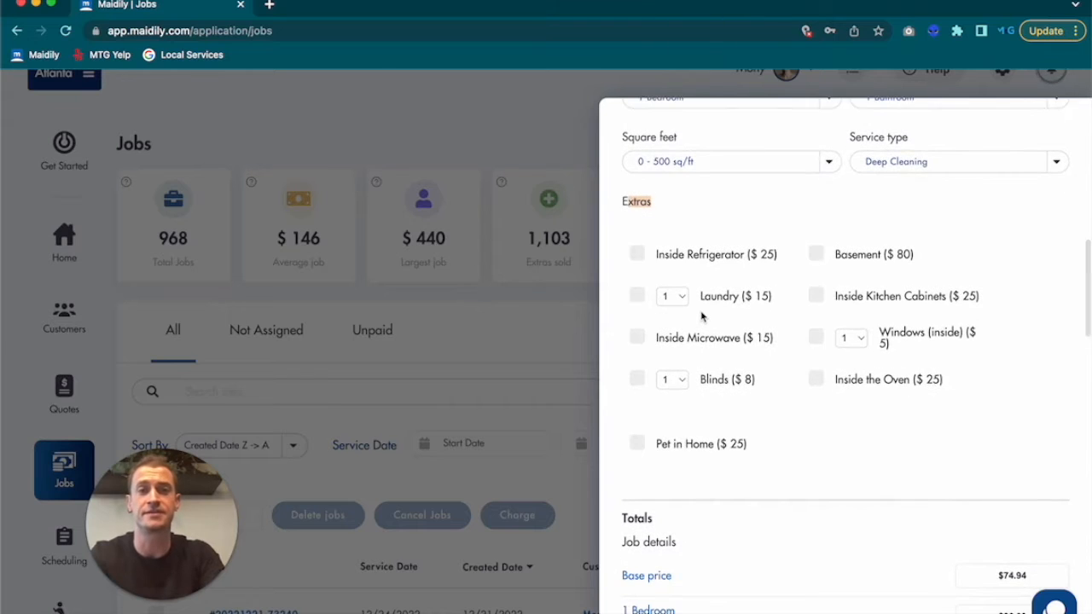
scroll(701, 316, "down", 1)
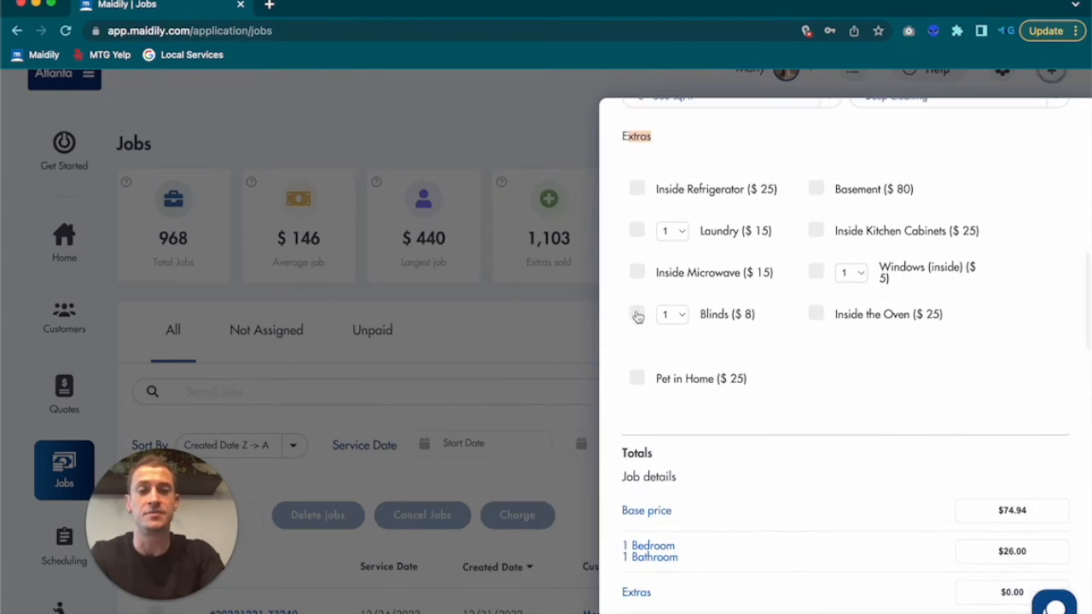
scroll(748, 298, "down", 3)
scroll(748, 298, "down", 10)
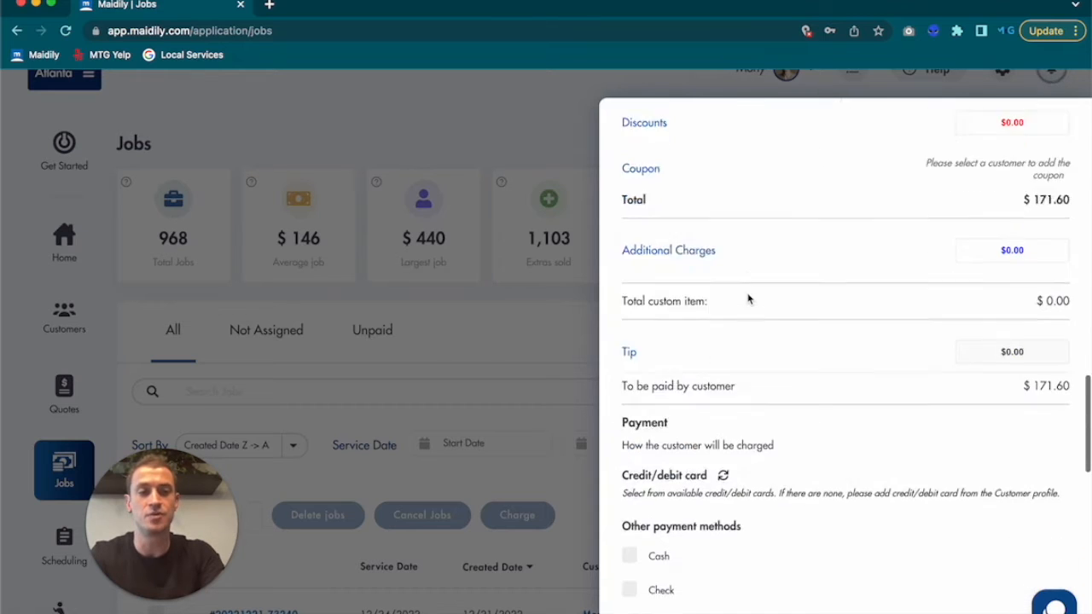
Step: Review the job form's payment methods, technician and team assignment, and saving options, and leave the form without saving
scroll(748, 298, "down", 2)
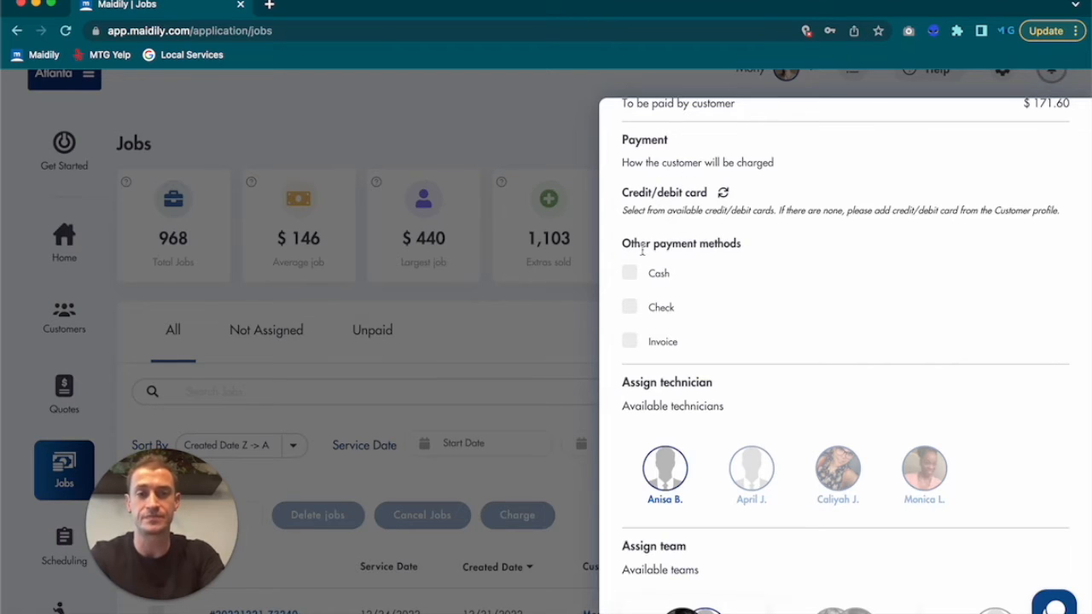
scroll(670, 397, "down", 2)
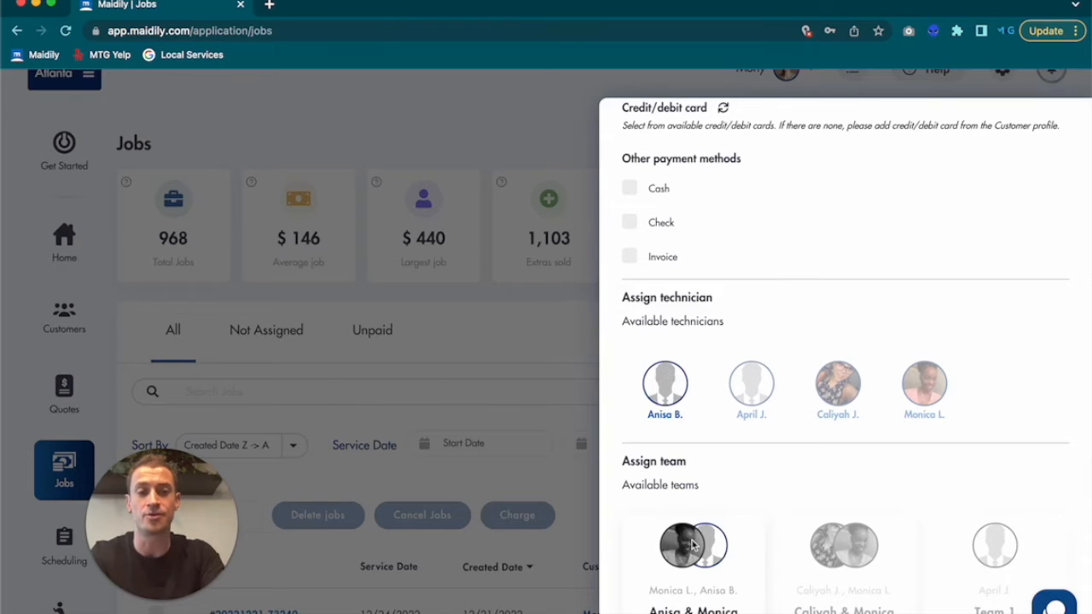
scroll(691, 533, "down", 2)
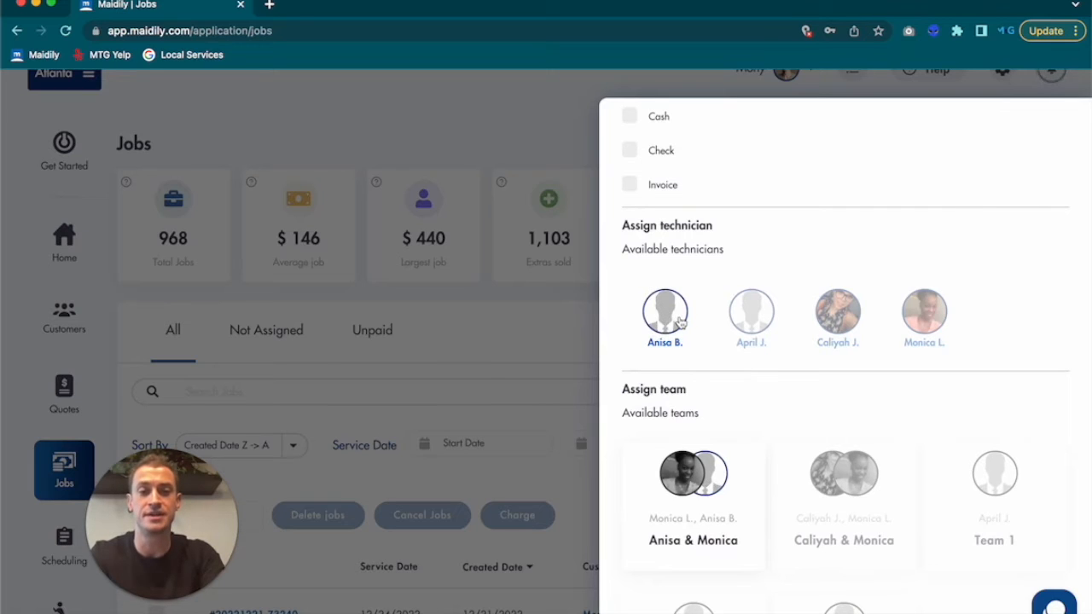
mouse_move(754, 312)
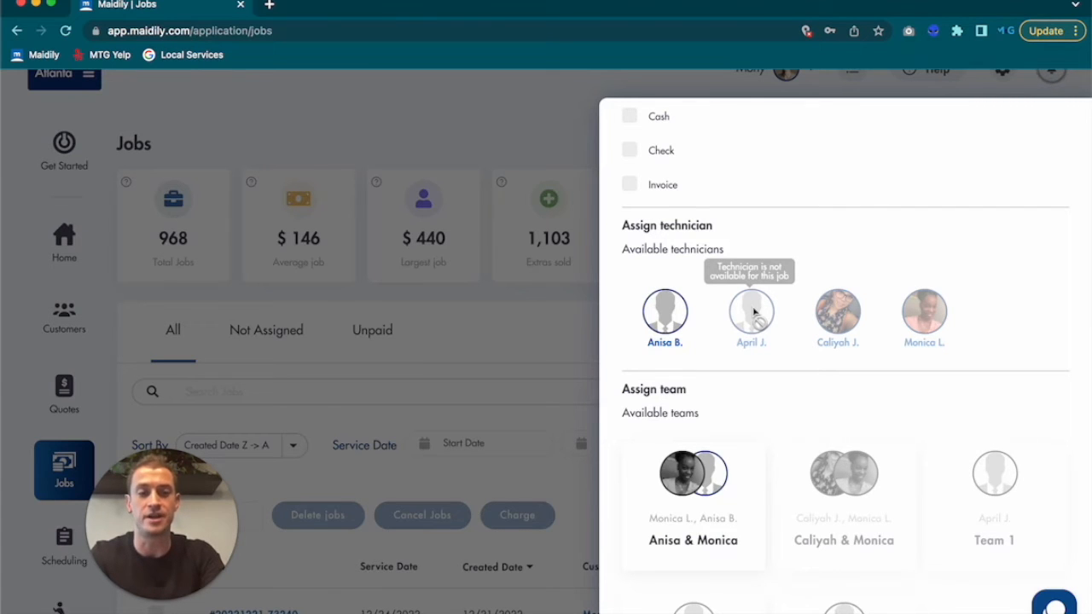
scroll(754, 312, "down", 5)
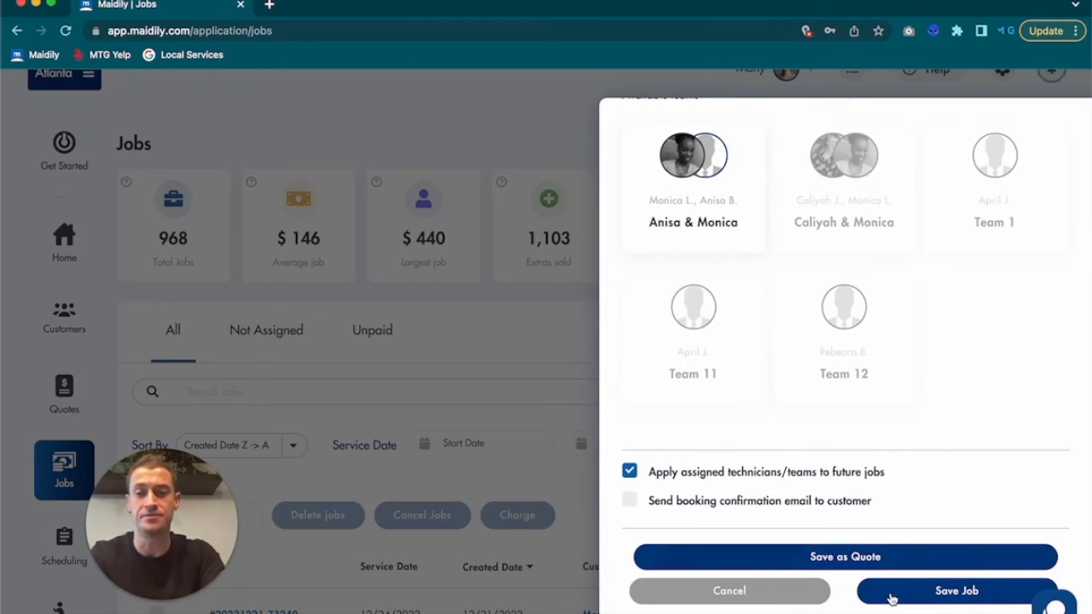
left_click(472, 367)
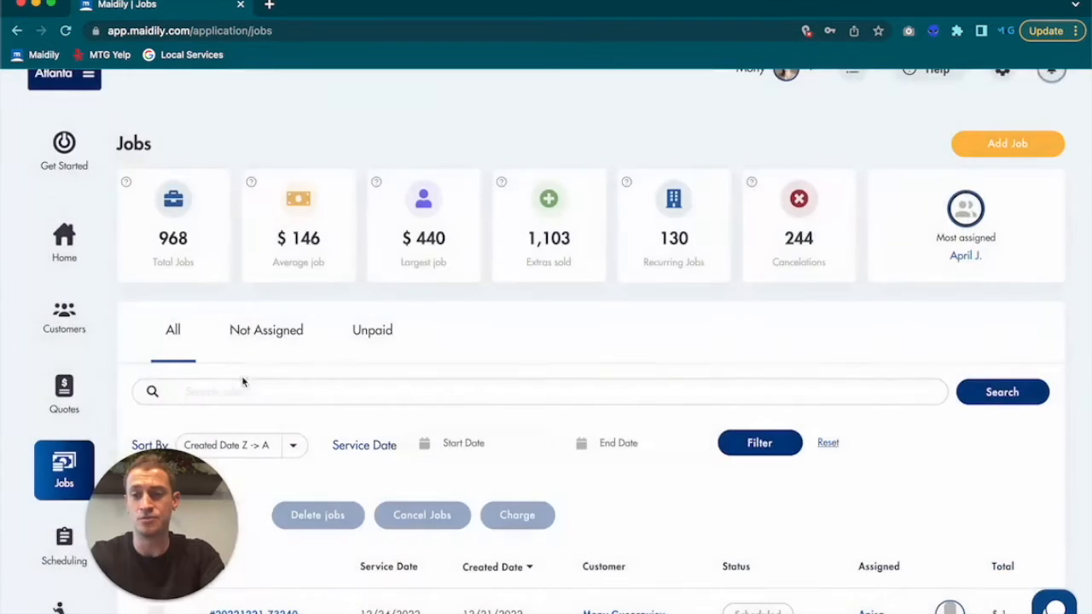
Step: Go to the Scheduling page and look over the weekly calendar of booked jobs
left_click(65, 549)
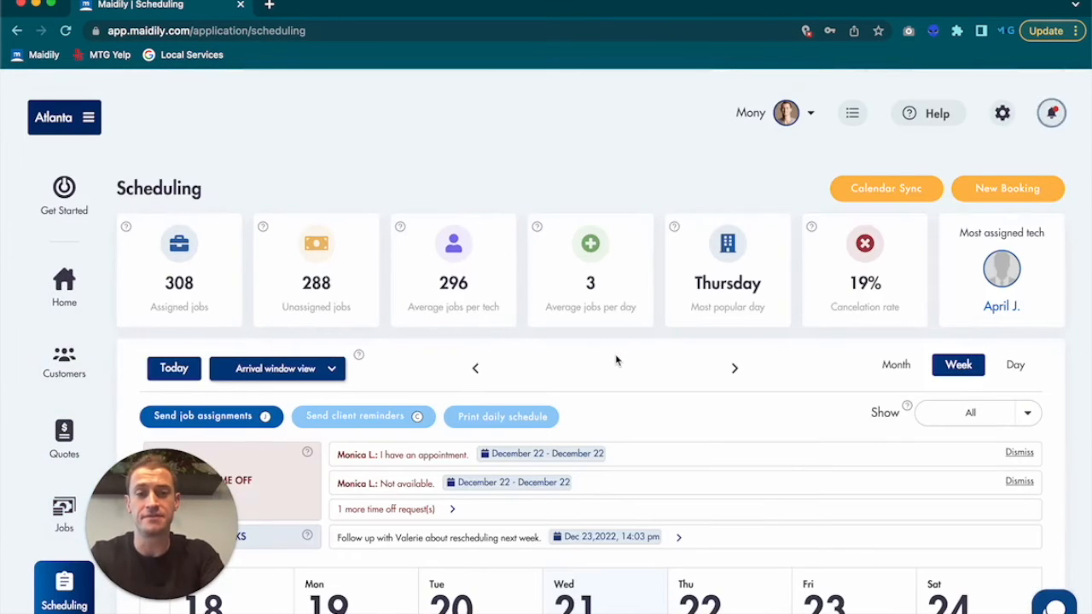
scroll(616, 360, "down", 5)
scroll(616, 360, "down", 3)
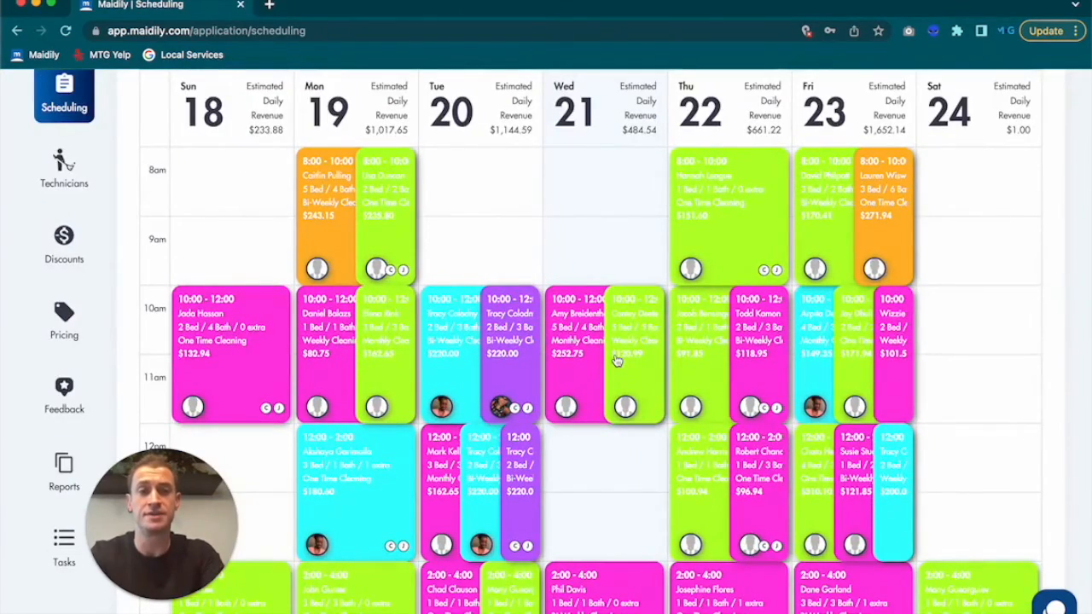
scroll(616, 360, "down", 2)
scroll(616, 358, "up", 6)
scroll(616, 360, "up", 1)
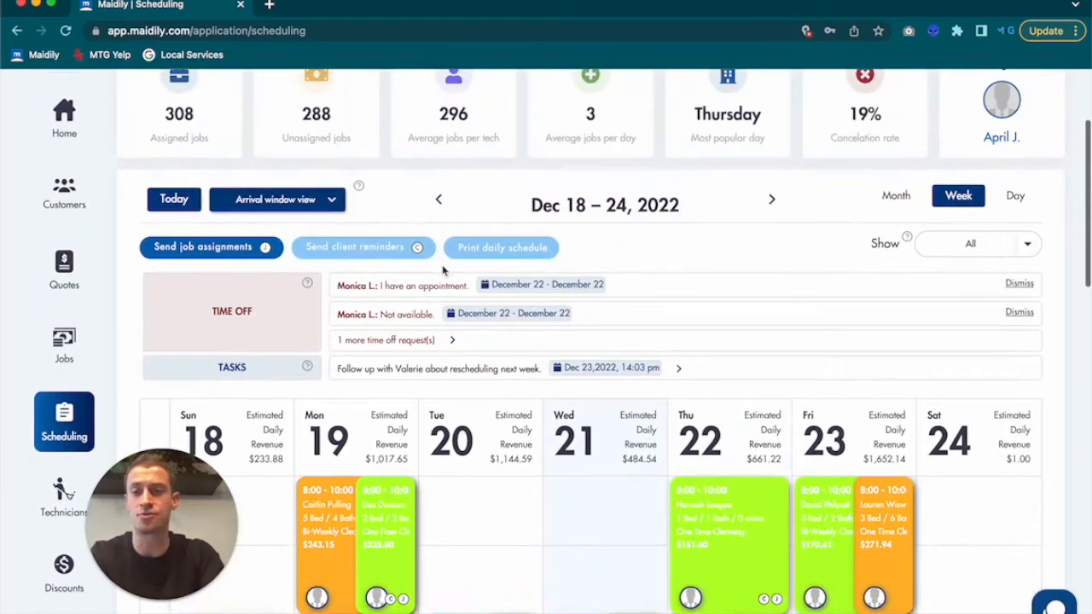
Step: Send client reminders for all jobs found on 24 December 2022
left_click(368, 248)
left_click(507, 244)
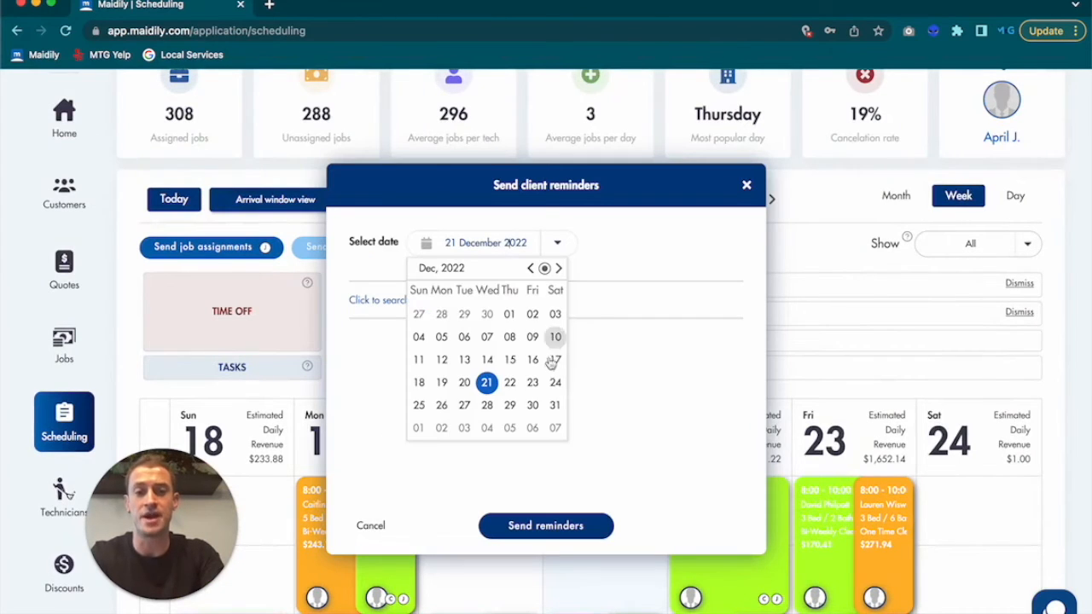
left_click(555, 382)
left_click(398, 302)
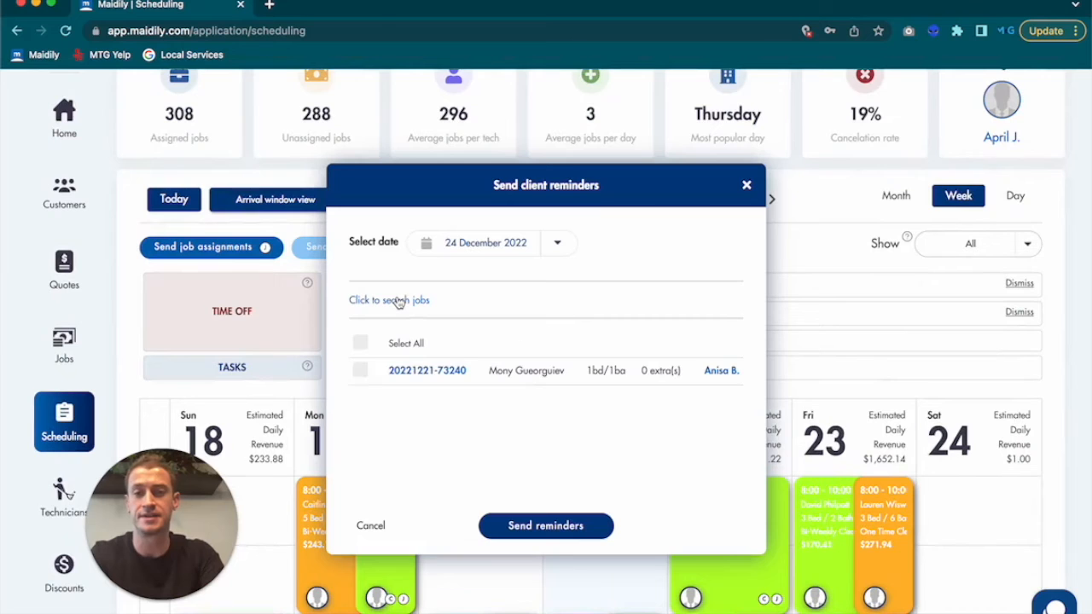
left_click(360, 342)
left_click(528, 530)
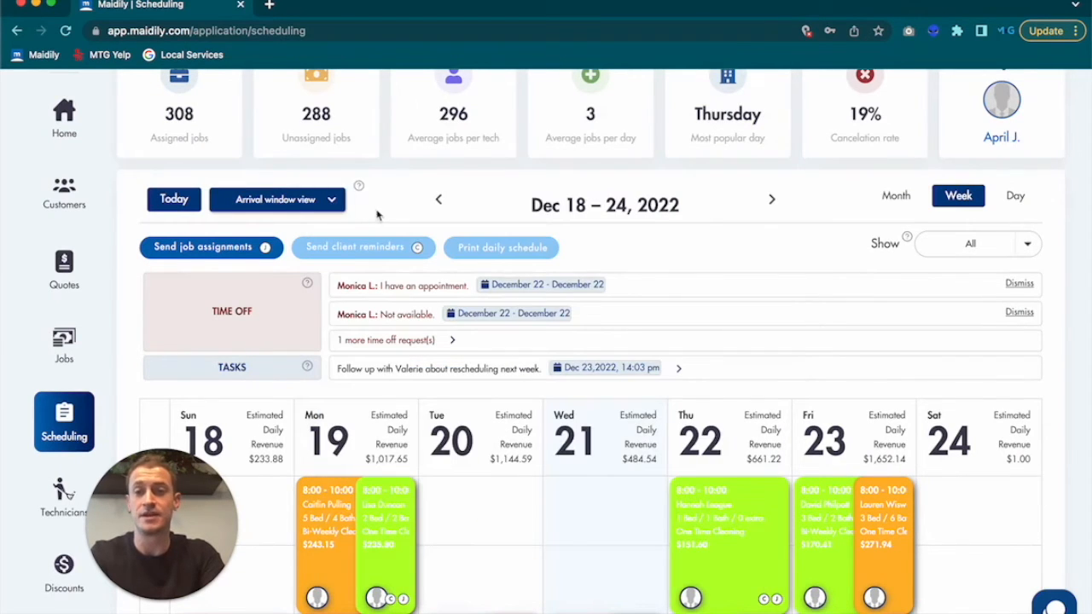
Step: Select all of the first listed individual technician's jobs on 24 December 2022 for job assignments, and close the dialog without sending
left_click(217, 249)
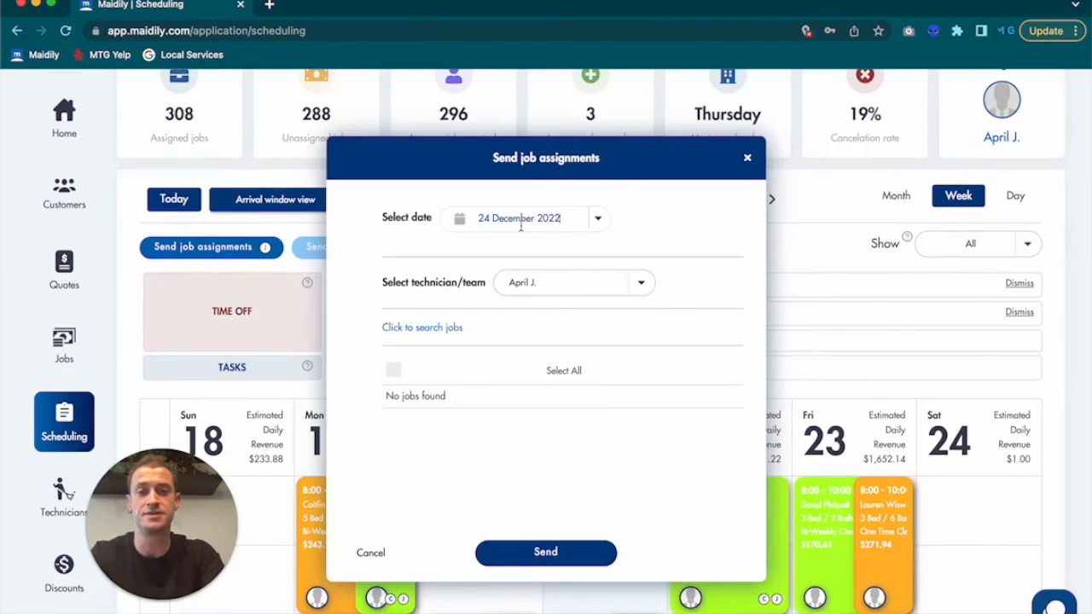
left_click(520, 220)
left_click(600, 284)
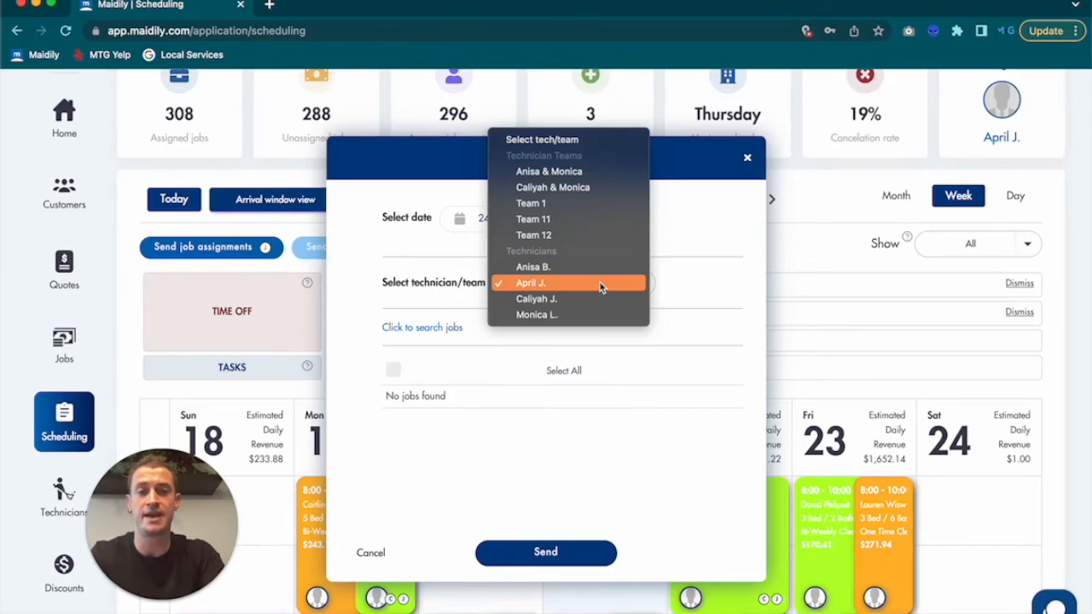
left_click(592, 267)
left_click(423, 328)
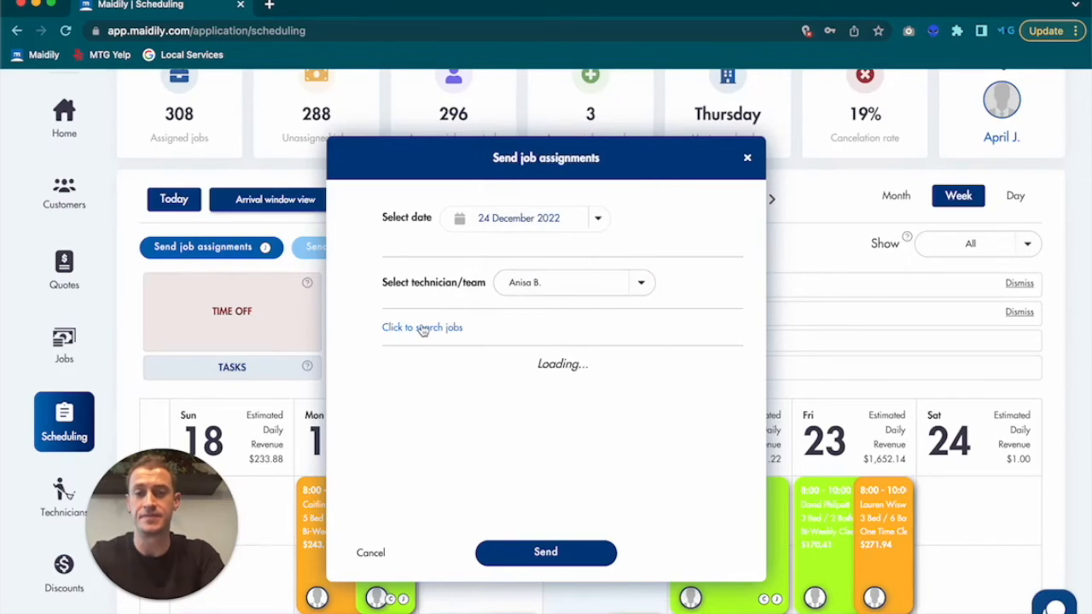
left_click(393, 369)
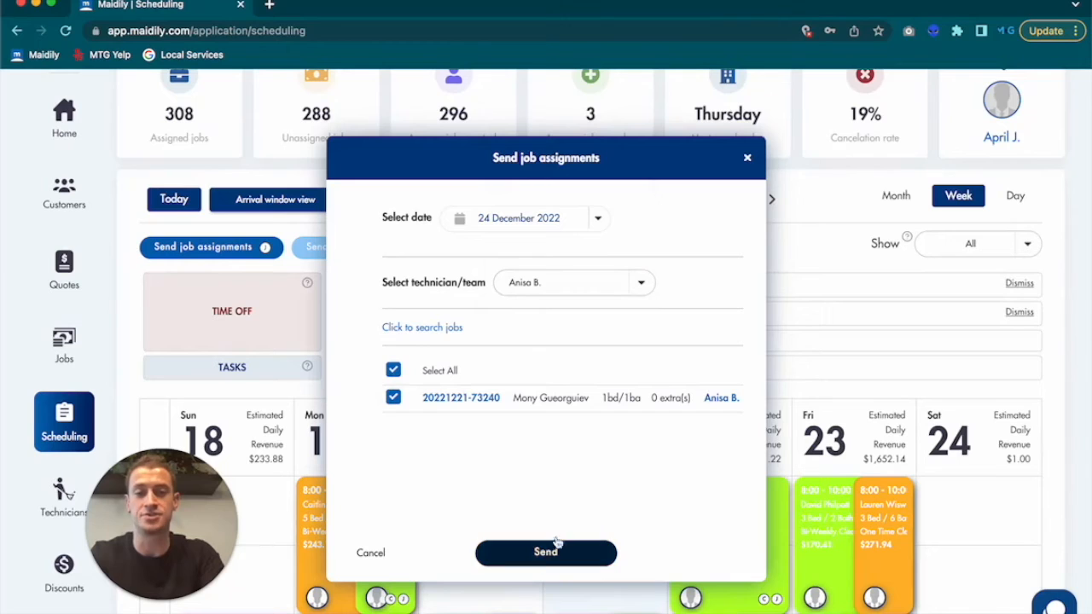
left_click(748, 161)
Step: Open the full details of the One Time Cleaning job on Saturday, December 24, 2:00 to 4:00 pm, from the calendar
scroll(535, 175, "up", 2)
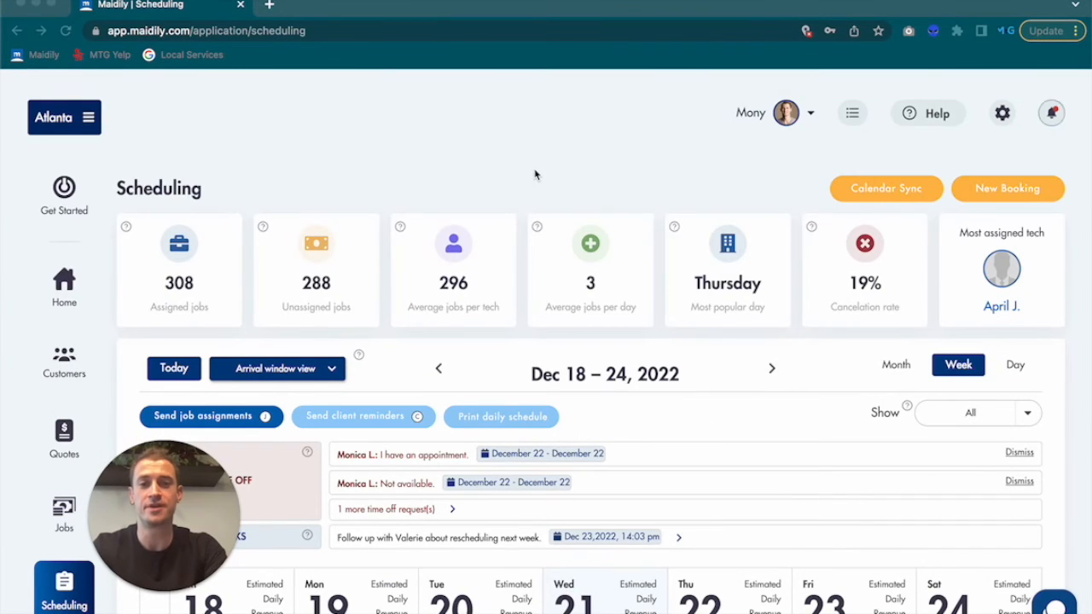
scroll(536, 175, "down", 5)
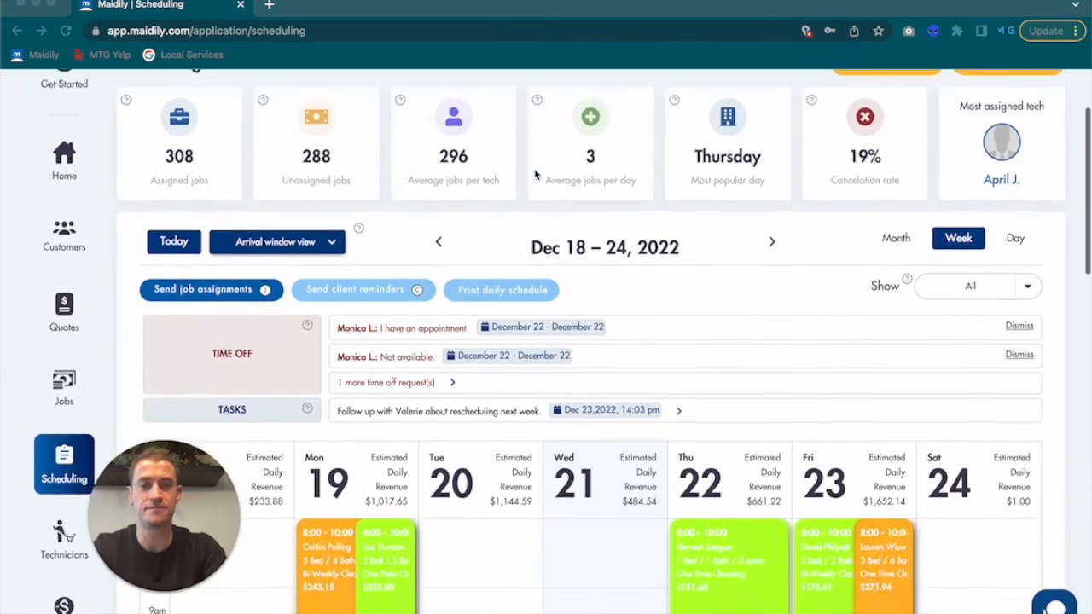
scroll(536, 175, "down", 3)
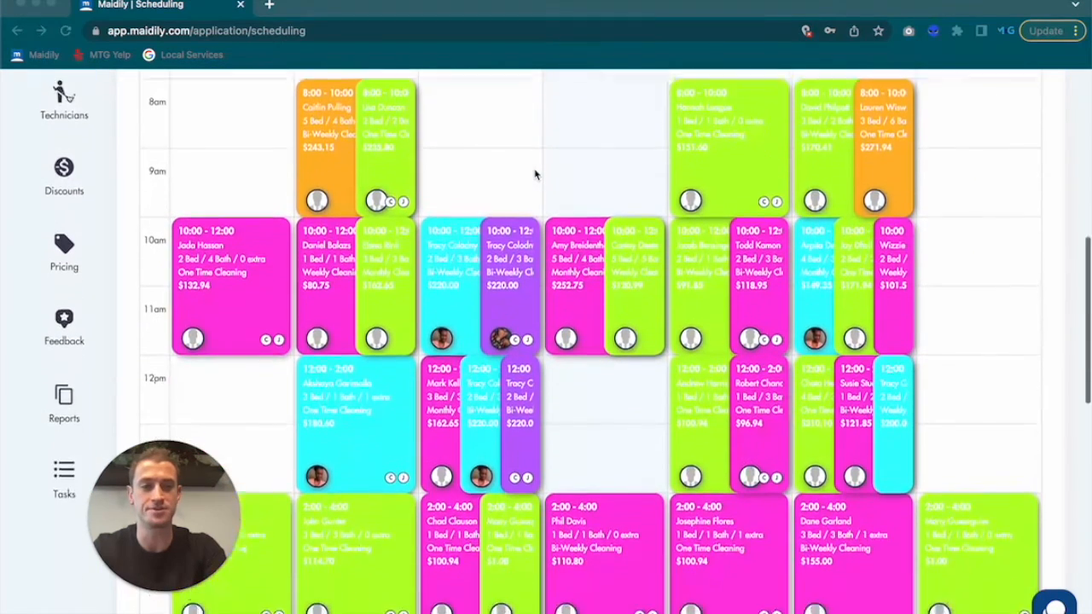
left_click(955, 512)
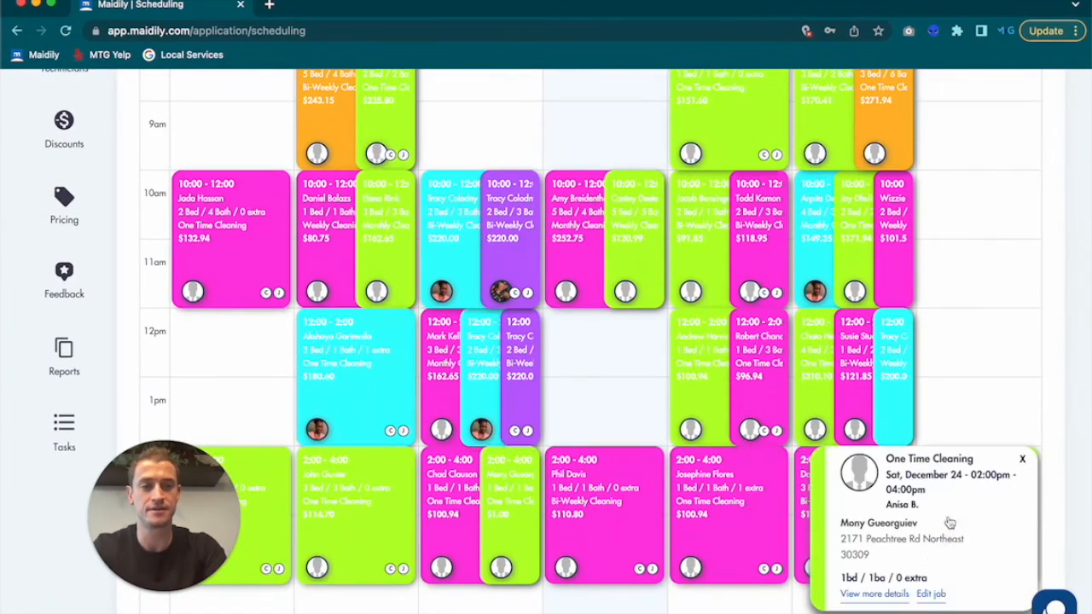
left_click(878, 594)
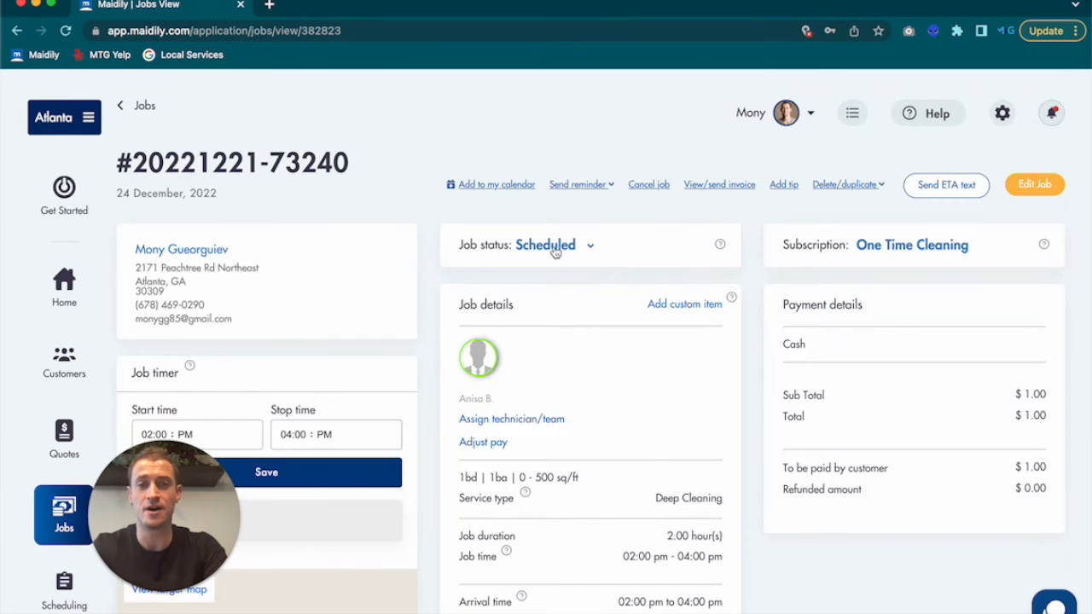
Step: Set the job's status to Completed and check the method listed in its payment details
left_click(555, 249)
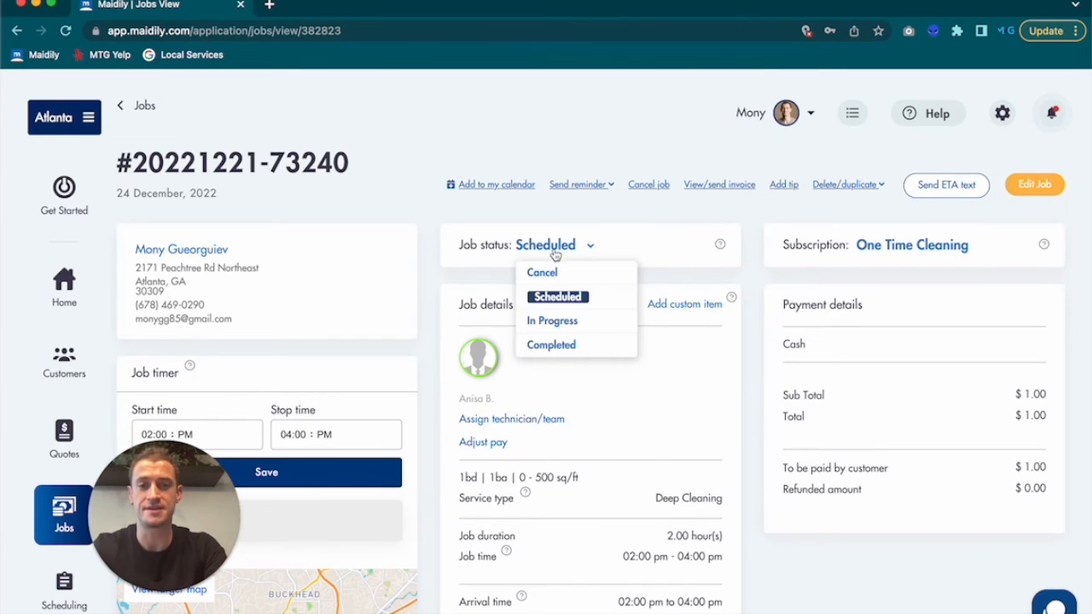
left_click(547, 346)
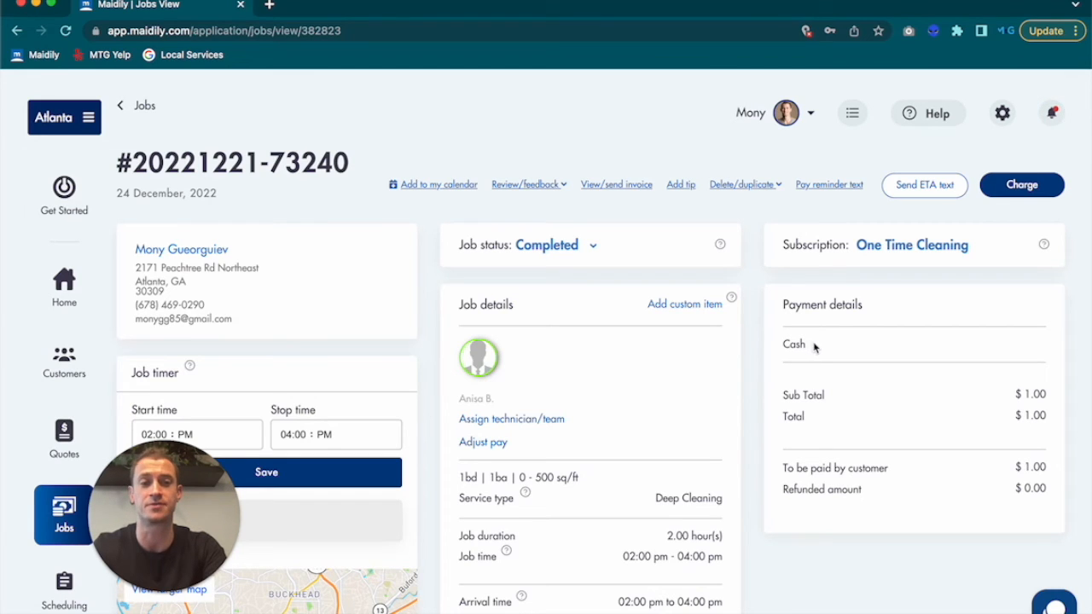
left_click_drag(785, 343, 899, 350)
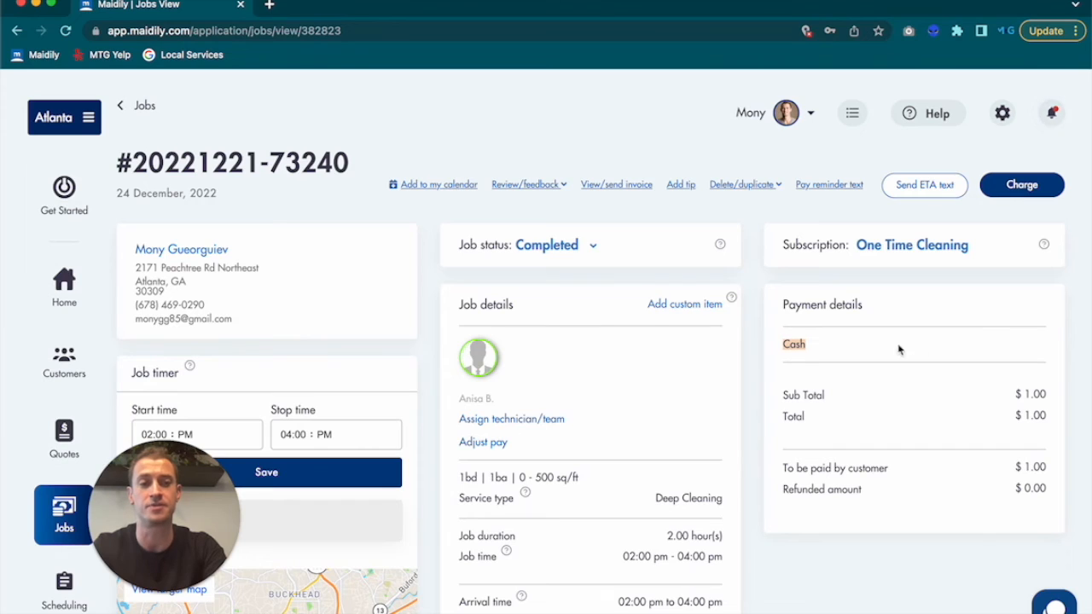
left_click(802, 348)
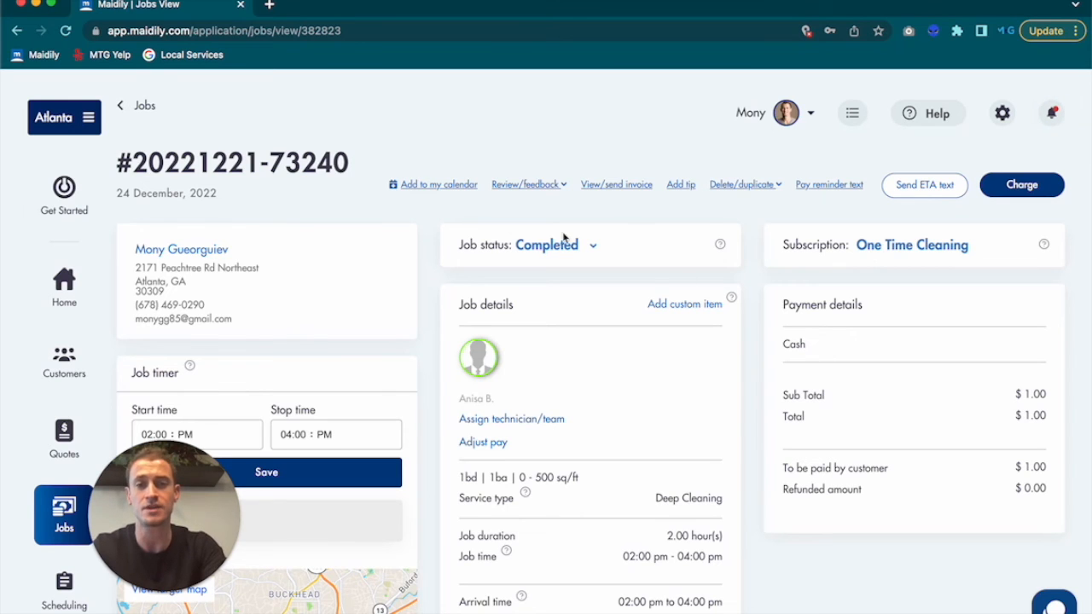
Step: Charge the completed job and confirm that its payment was received
left_click(1016, 191)
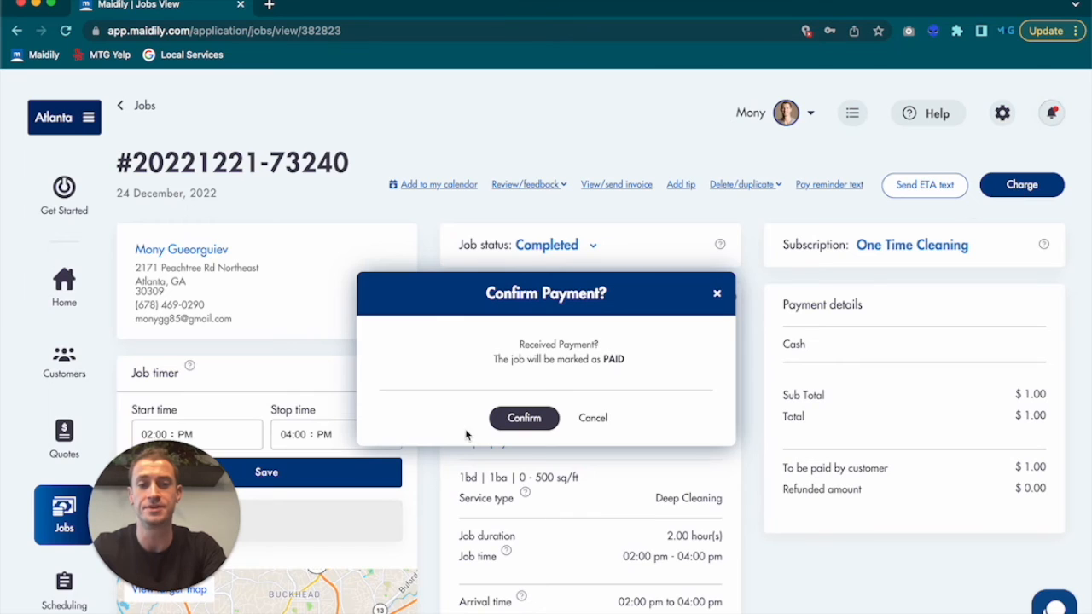
left_click(524, 418)
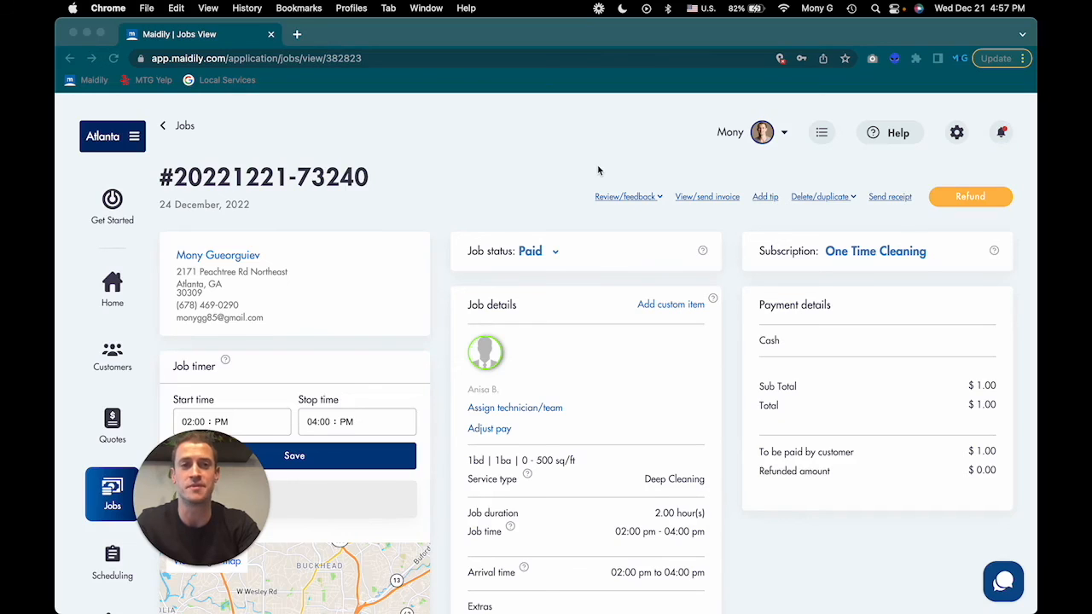
left_click(598, 170)
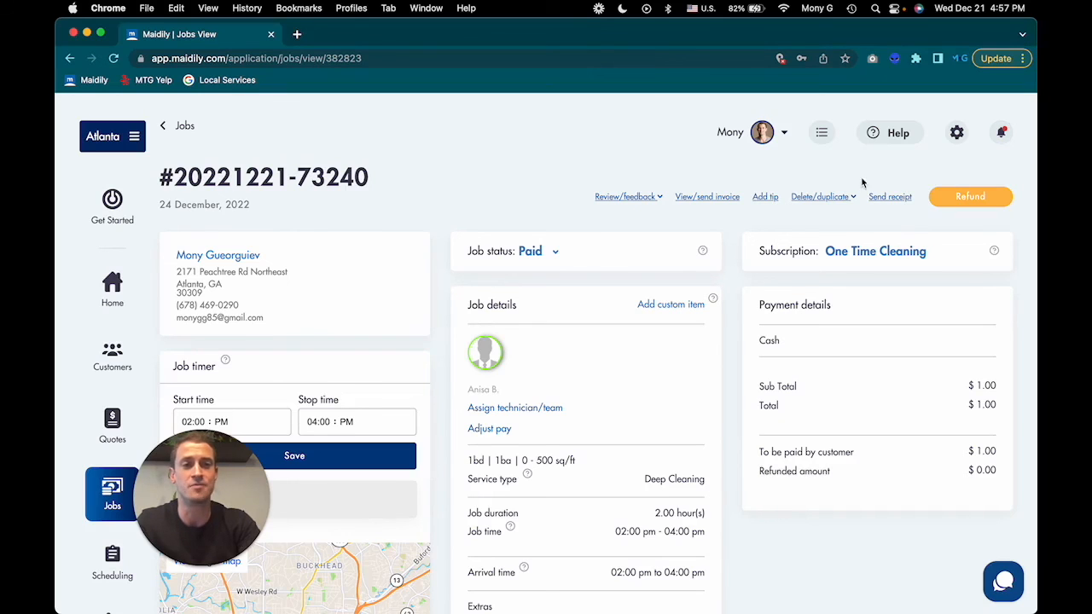
Step: Open the help Knowledge Base and look through its top and other article categories
left_click(886, 134)
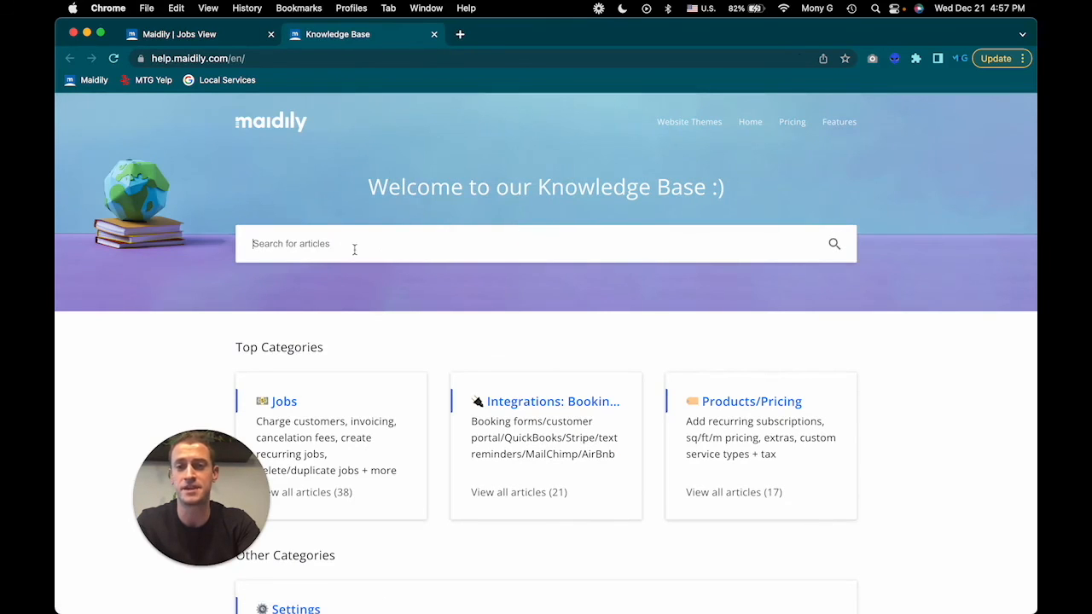
scroll(375, 286, "down", 3)
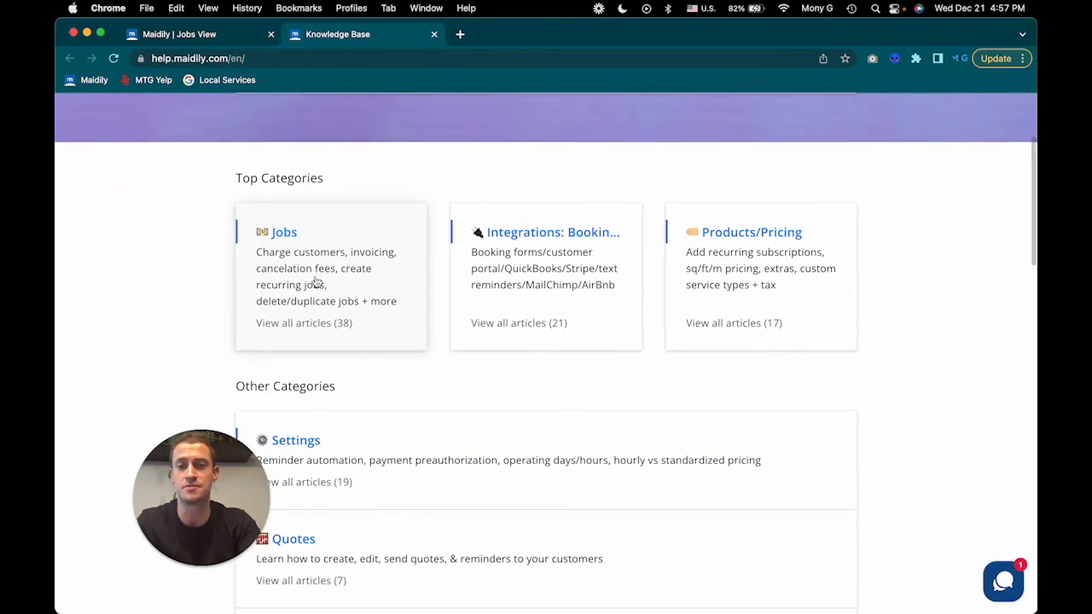
scroll(411, 295, "down", 1)
scroll(412, 295, "down", 1)
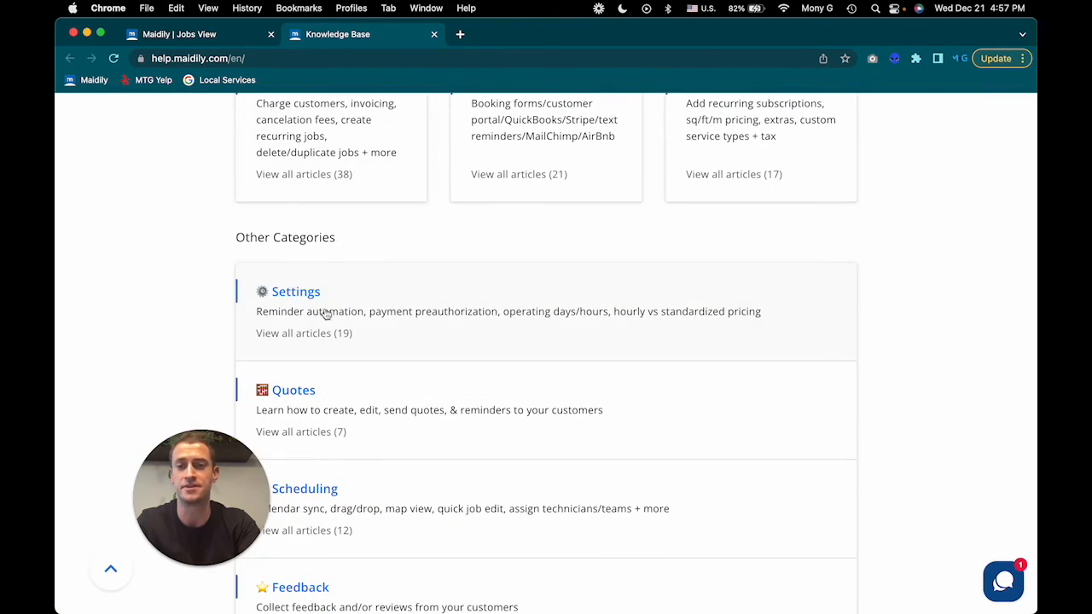
scroll(312, 304, "down", 1)
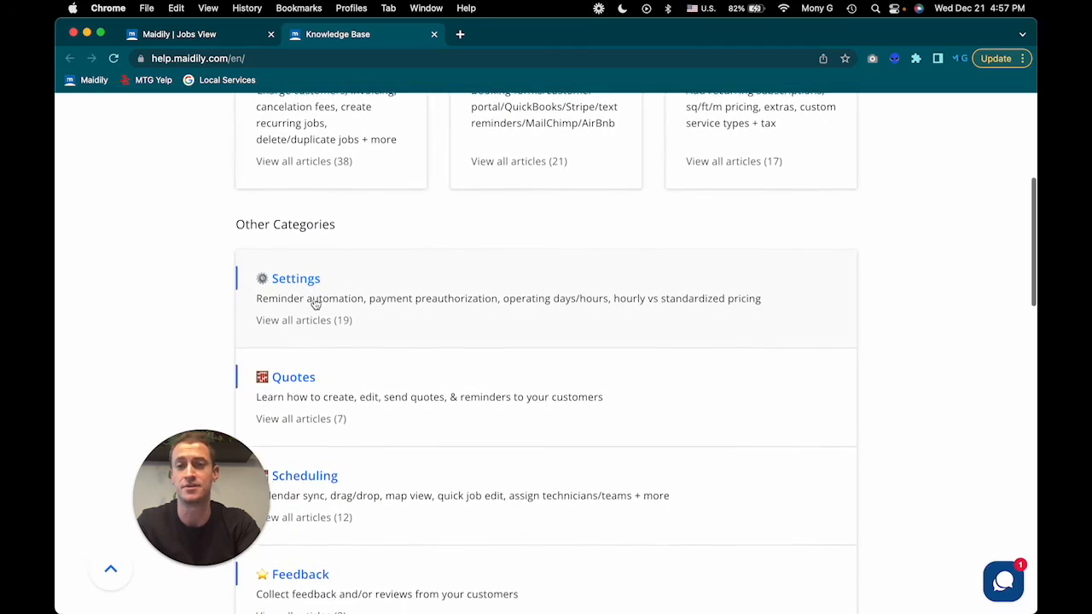